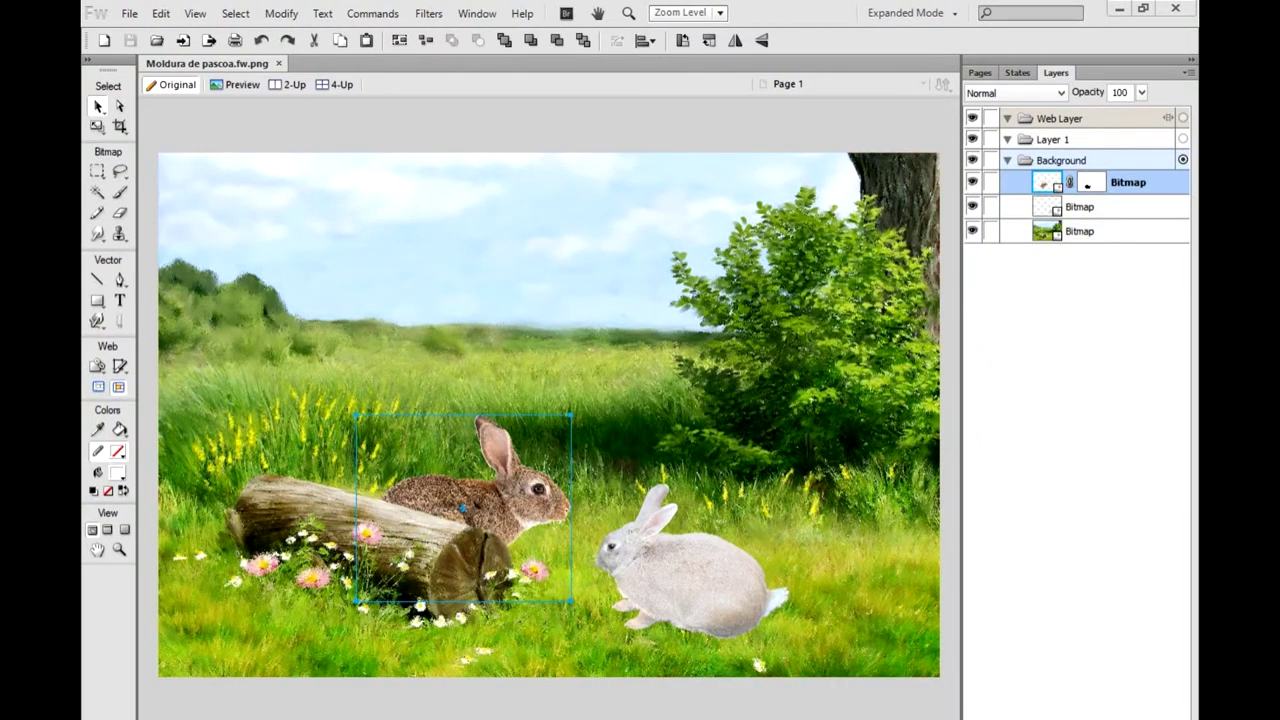
- Bring up the 'Arquivos para Moldura de Páscoa' Easter image folder in File Explorer
left_click(195, 705)
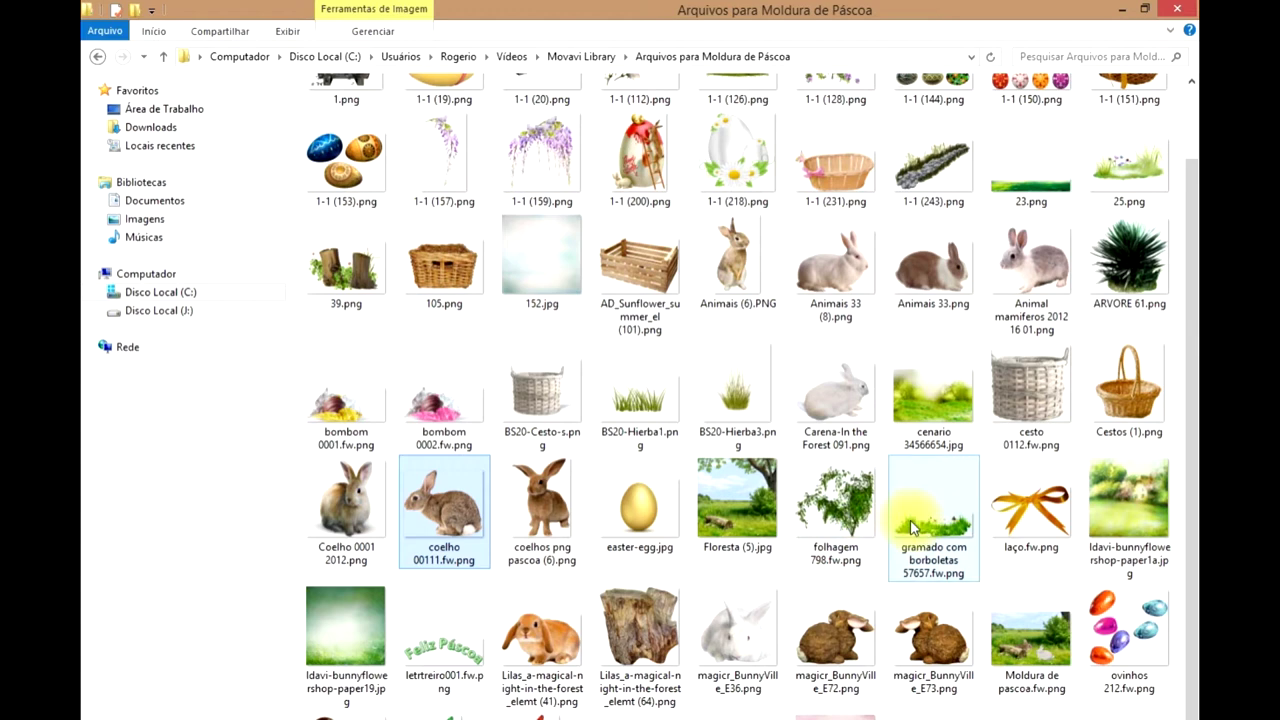
- Drag 'gramado com borboletas 57657.fw.png' from Explorer via the taskbar toward the Fireworks canvas
left_click_drag(916, 527, 470, 712)
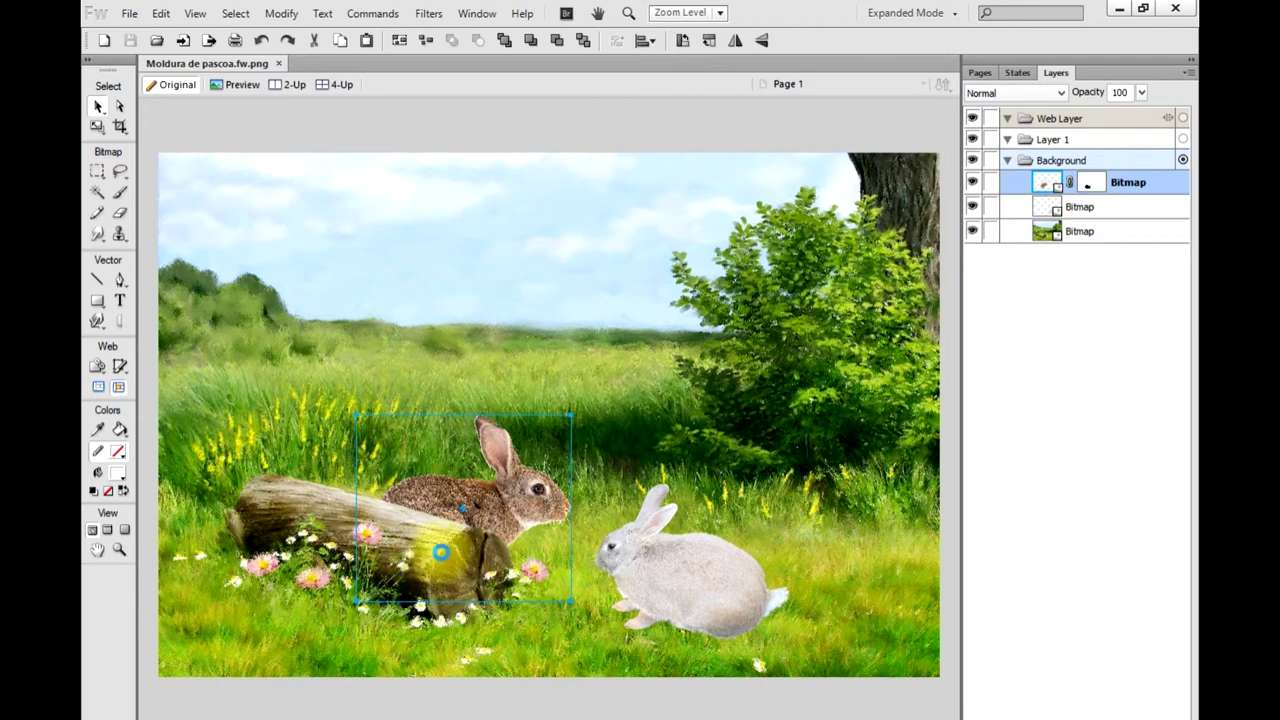
- Drop the grass-and-butterflies image onto the canvas, scale it down, and place it at the lower right
mouse_move(444, 556)
left_mouse_down()
mouse_move(541, 599)
mouse_move(442, 481)
left_mouse_up()
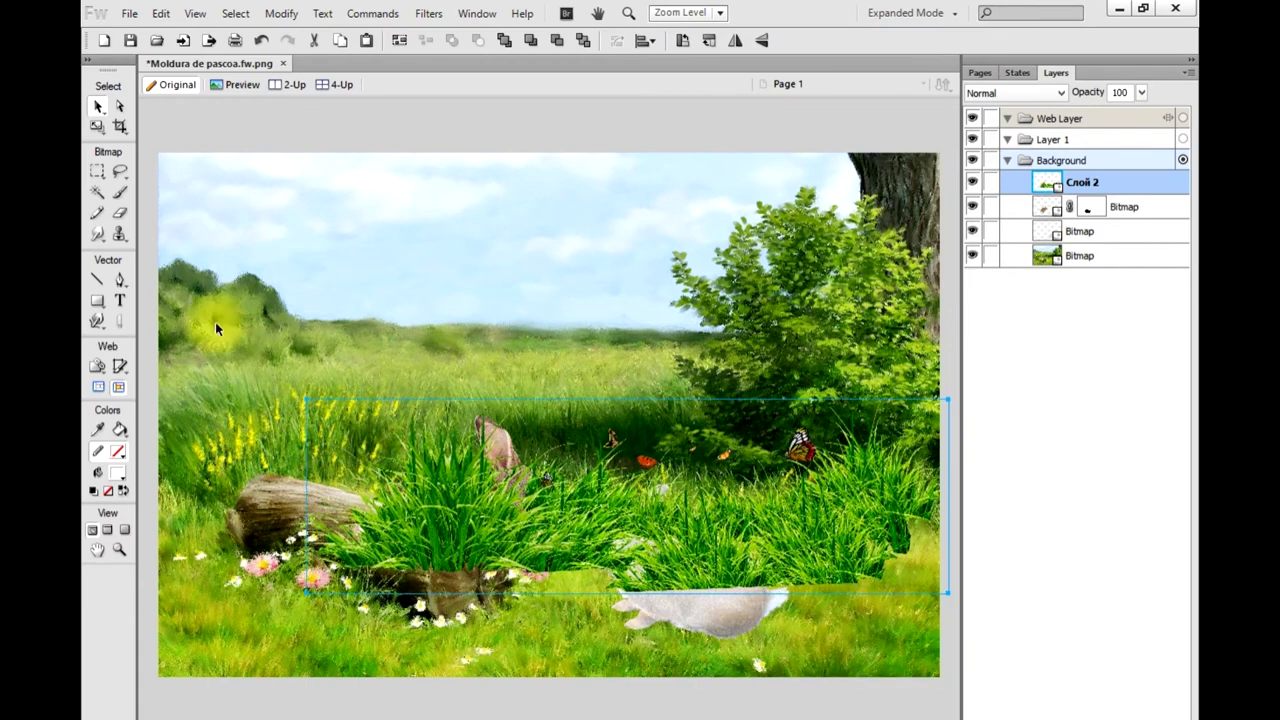
left_click(97, 127)
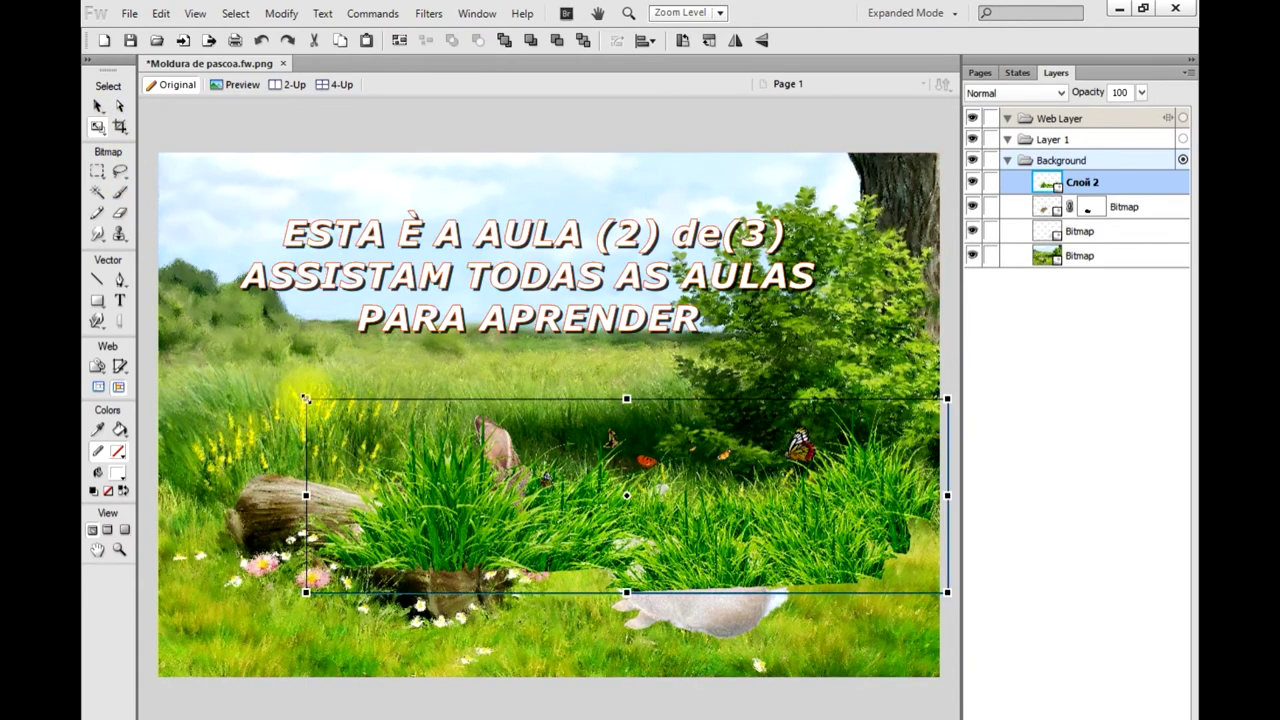
left_click_drag(310, 399, 476, 450)
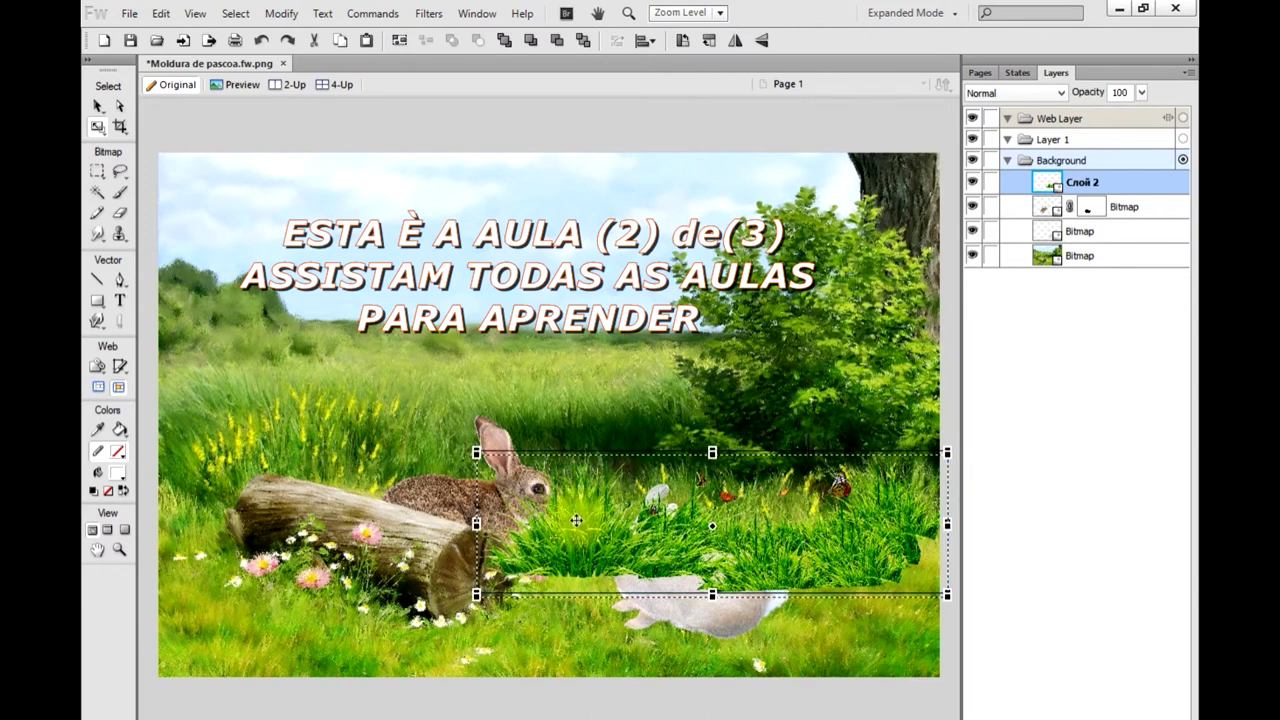
left_click(567, 570)
left_click_drag(567, 570, 555, 648)
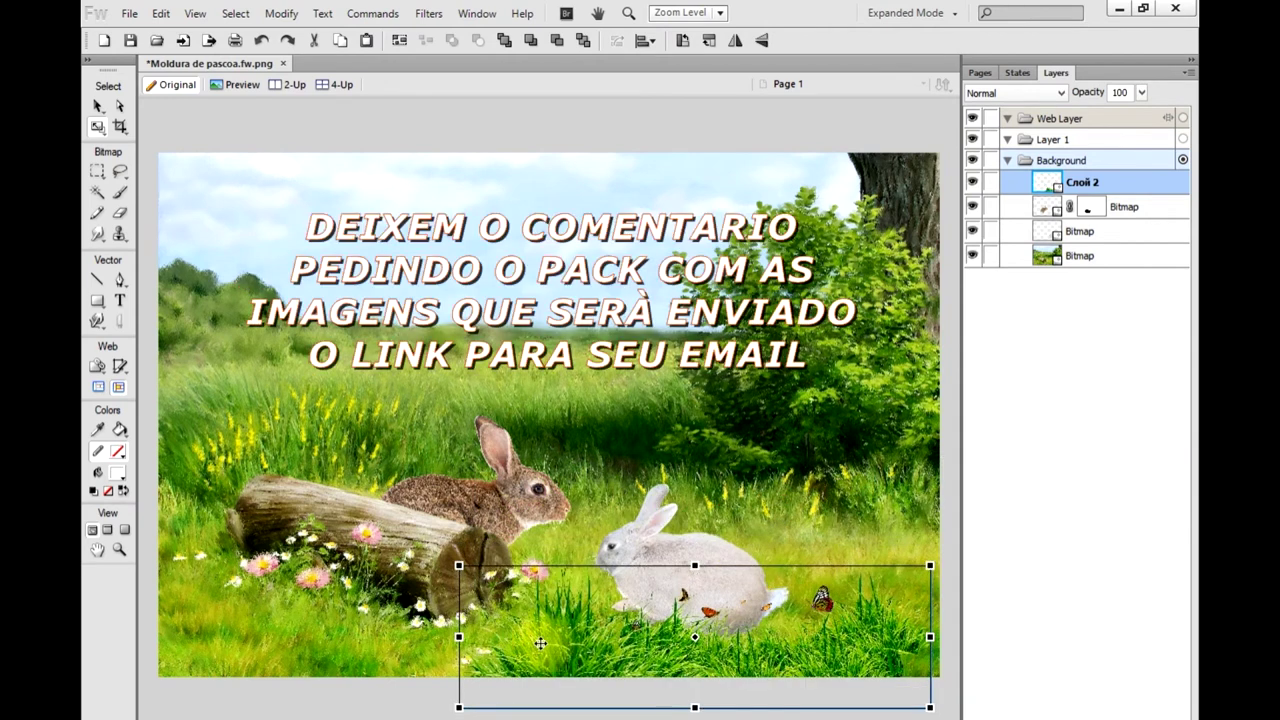
left_click_drag(459, 566, 482, 573)
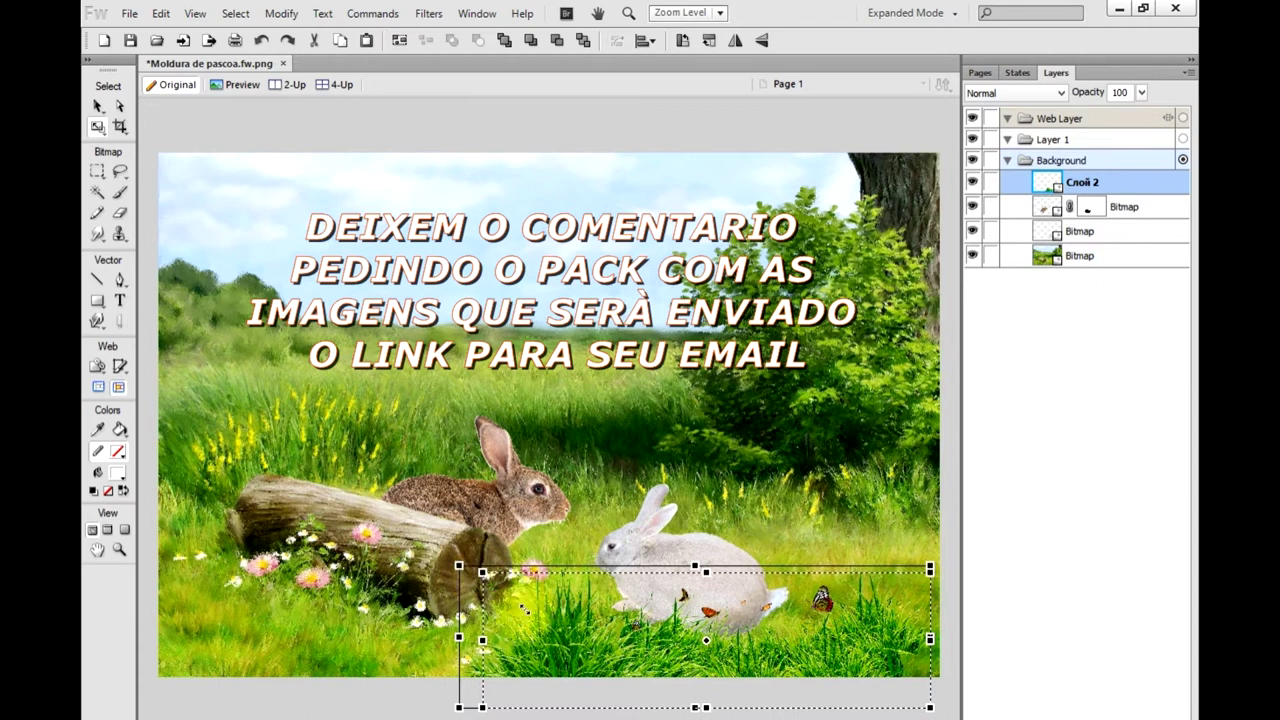
mouse_move(584, 651)
left_mouse_down()
mouse_move(636, 652)
mouse_move(611, 647)
left_mouse_up()
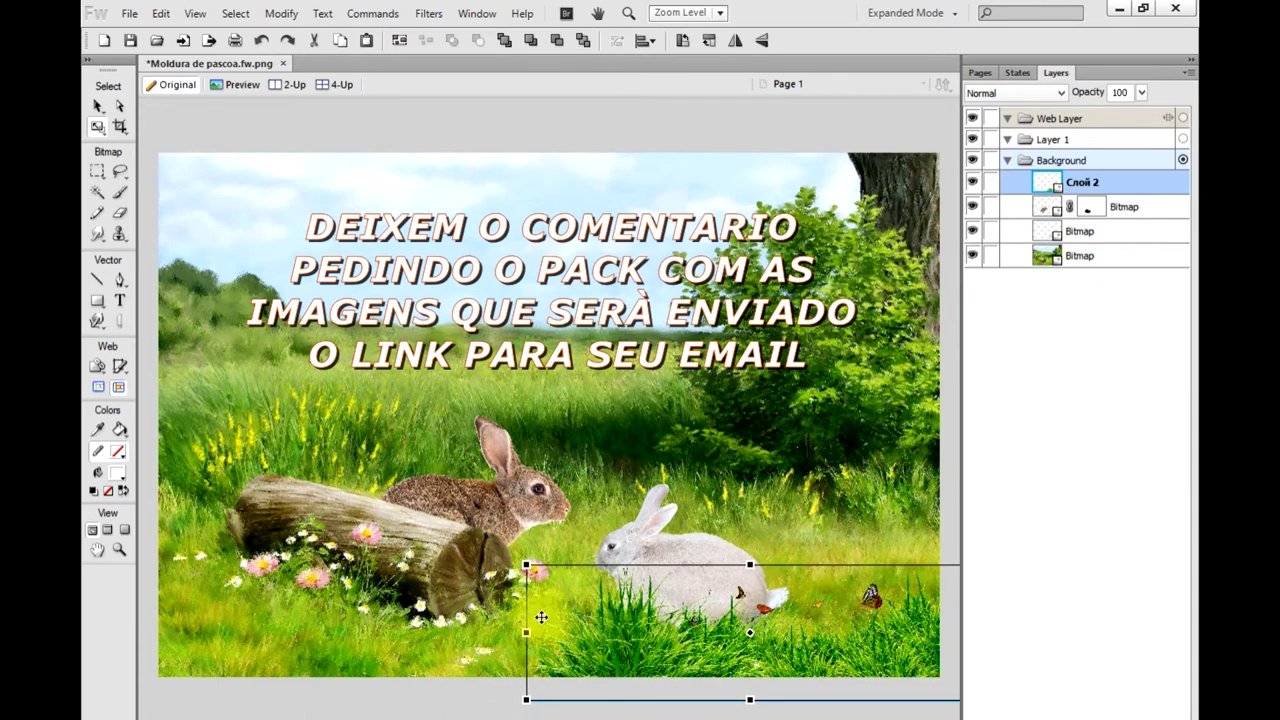
left_click(96, 100)
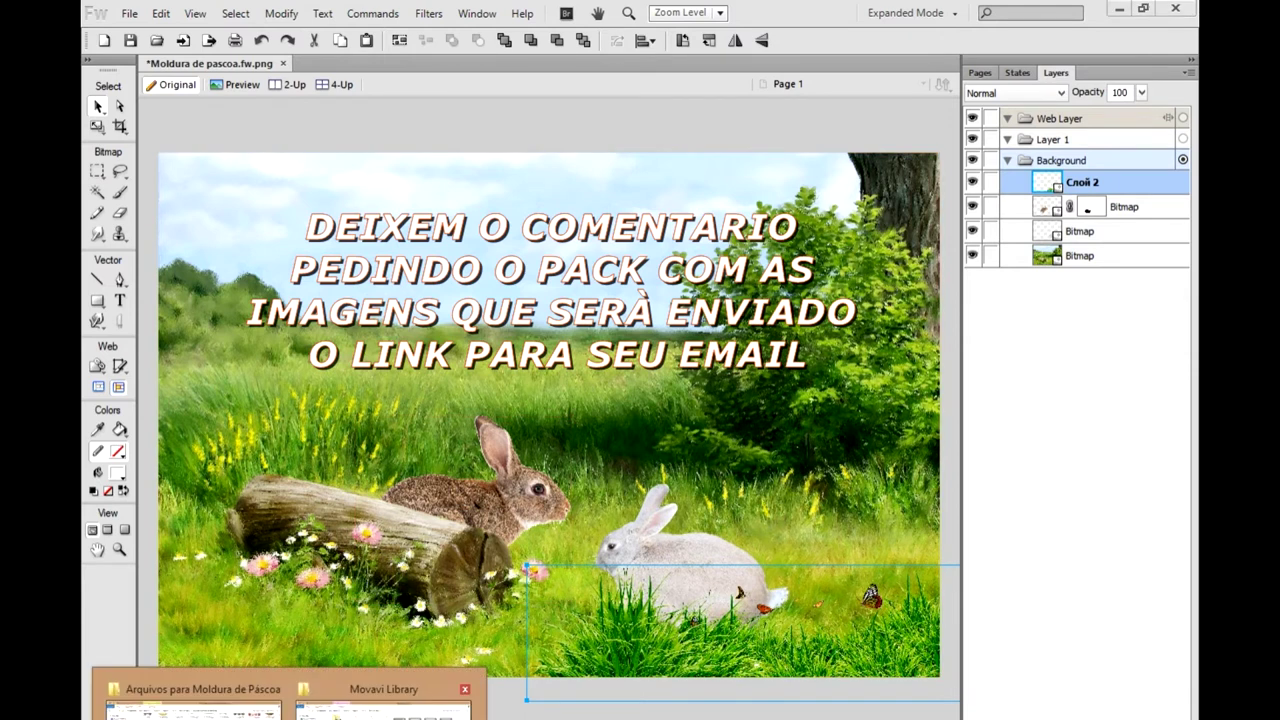
- Return to the Easter folder and drag the basket image '1-1 (231).png' toward Fireworks
left_click(200, 690)
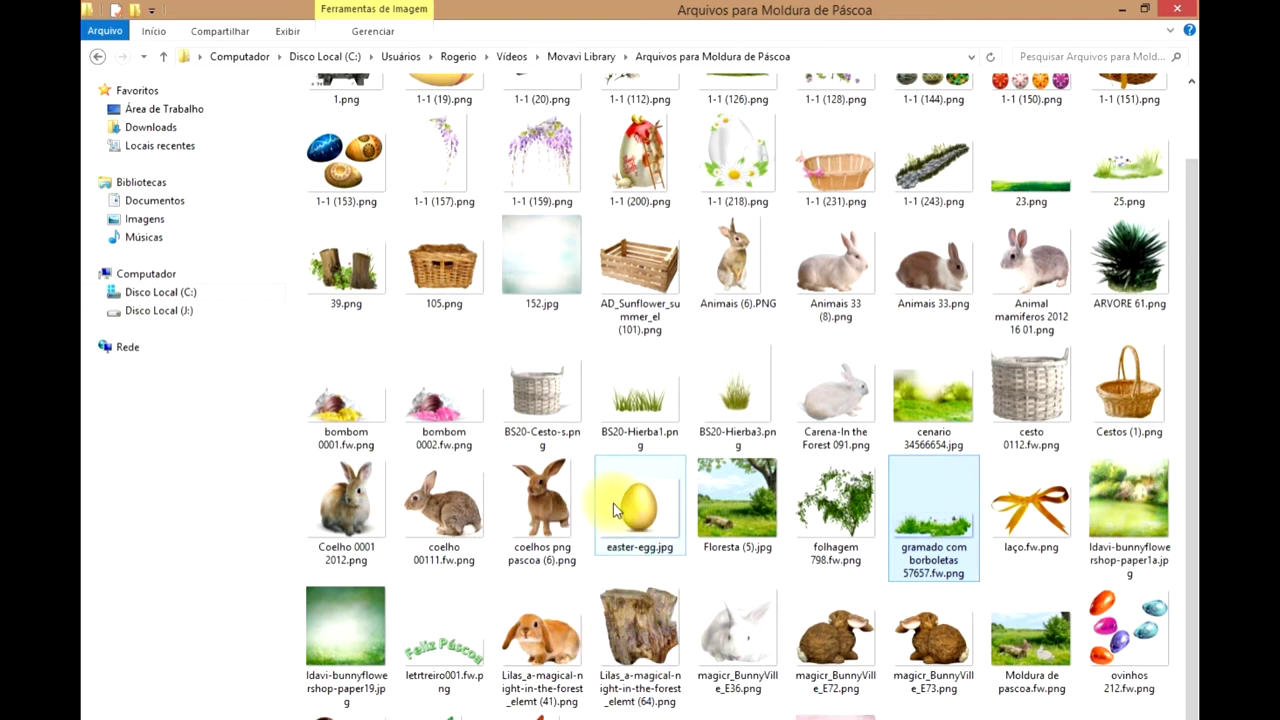
scroll(615, 520, "up", 1)
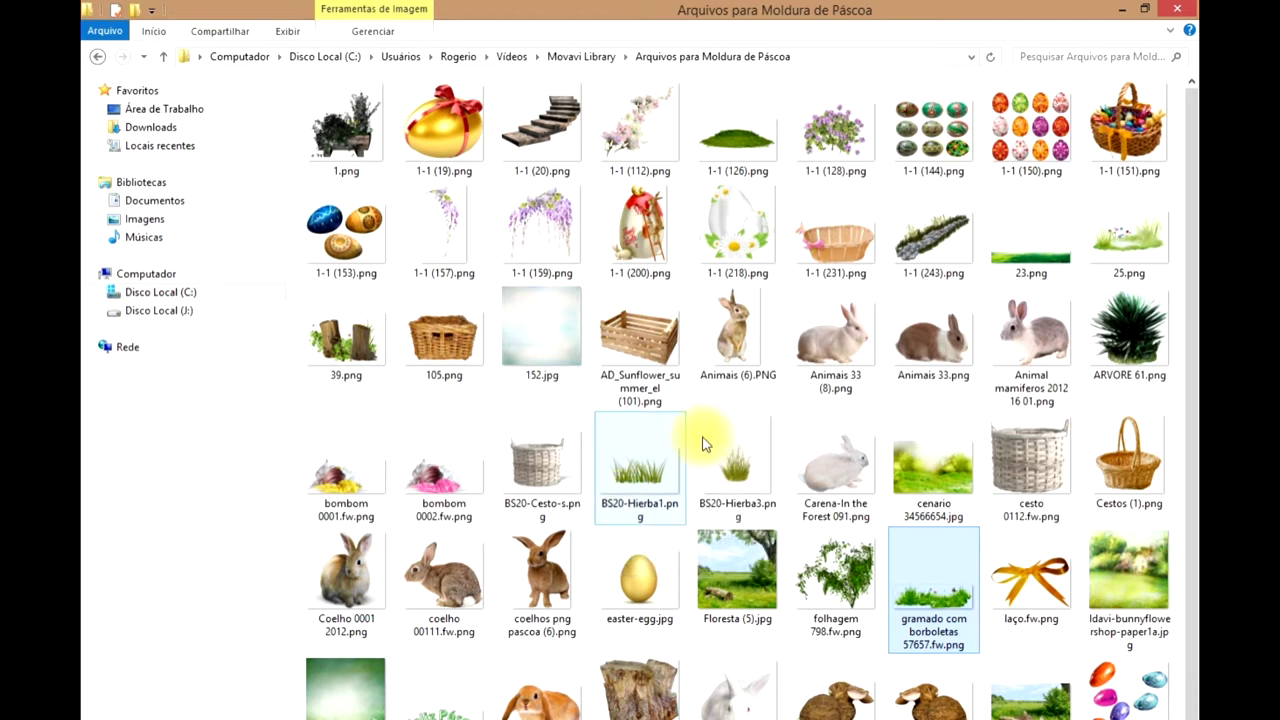
mouse_move(846, 236)
left_mouse_down()
mouse_move(510, 438)
mouse_move(450, 610)
left_mouse_up()
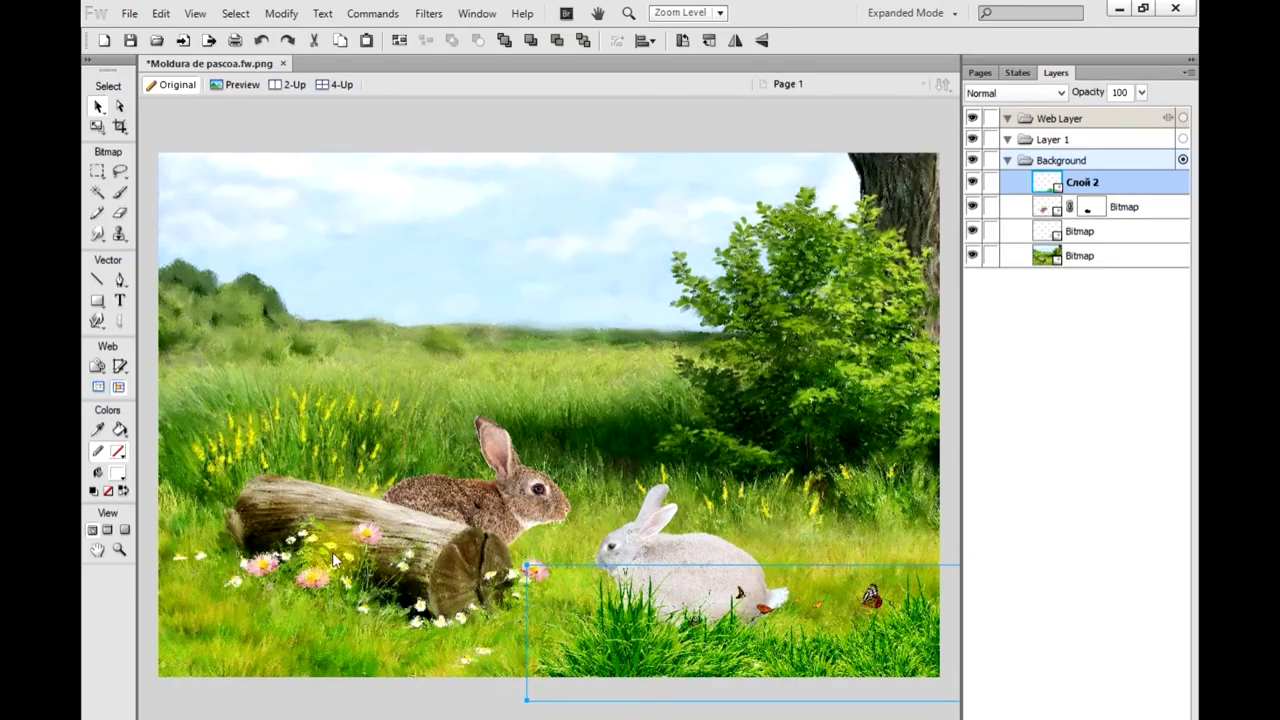
- Drop the wicker basket with pink bow onto the canvas and enlarge it with the Scale tool
left_click_drag(332, 552, 332, 552)
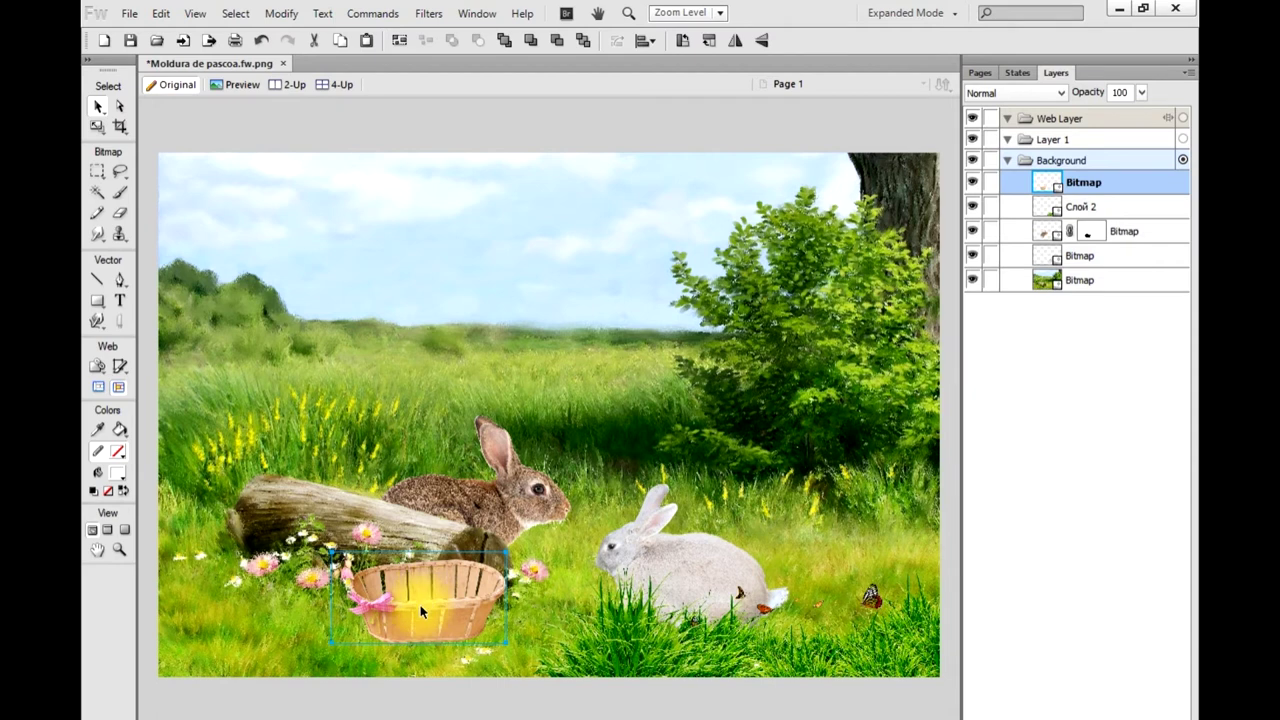
mouse_move(424, 597)
left_mouse_down()
mouse_move(446, 635)
mouse_move(490, 628)
left_mouse_up()
left_click(97, 272)
left_click(97, 126)
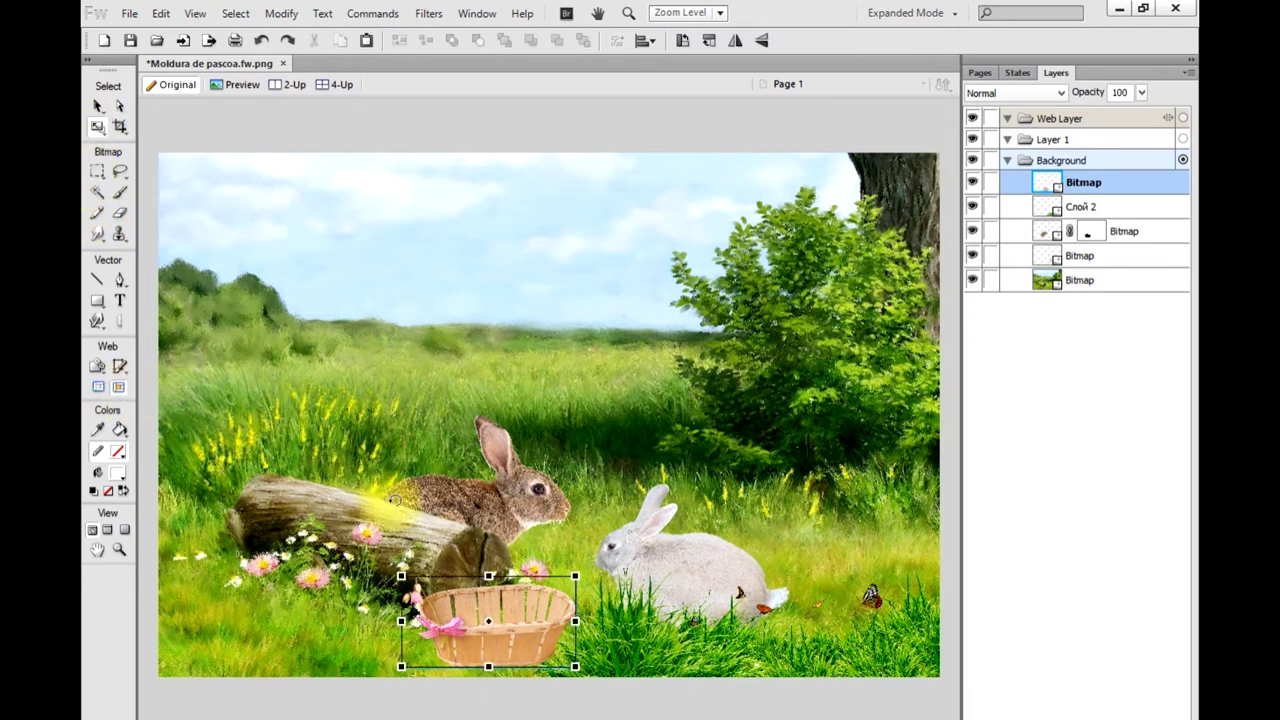
left_click_drag(395, 563, 338, 533)
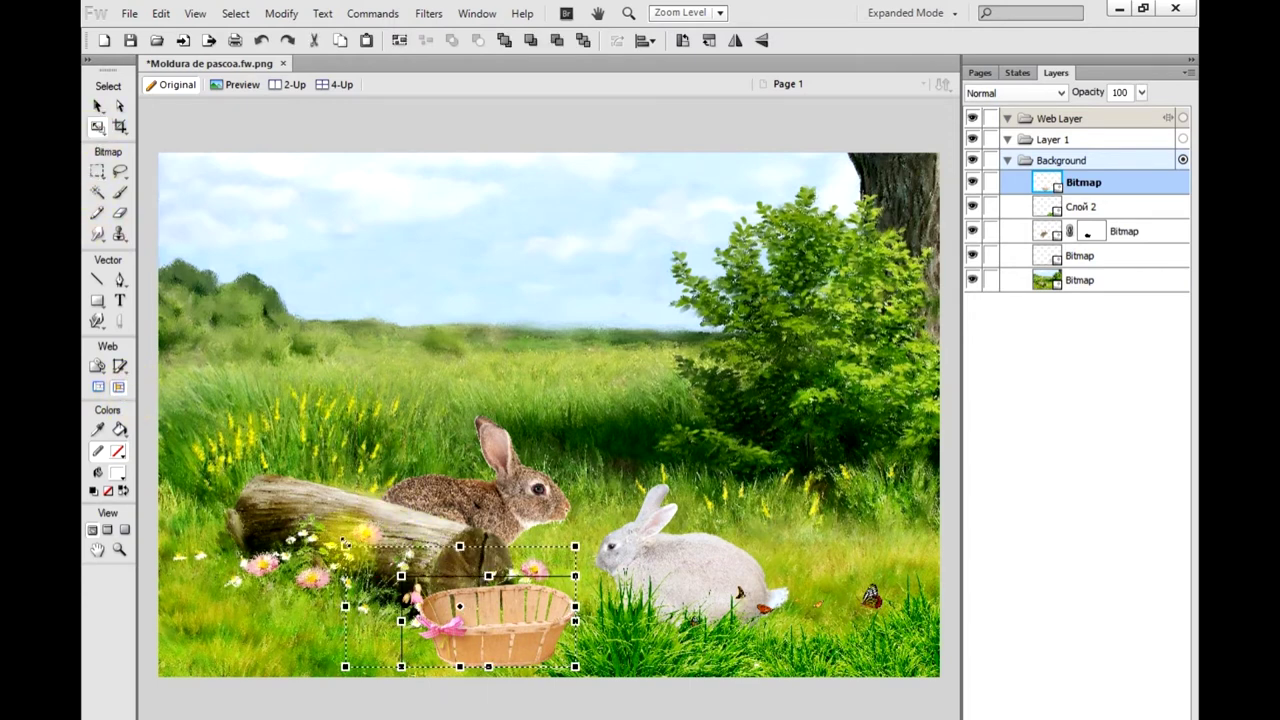
left_click(97, 108)
- Move the enlarged basket into place over the white rabbit
left_click_drag(463, 617, 422, 635)
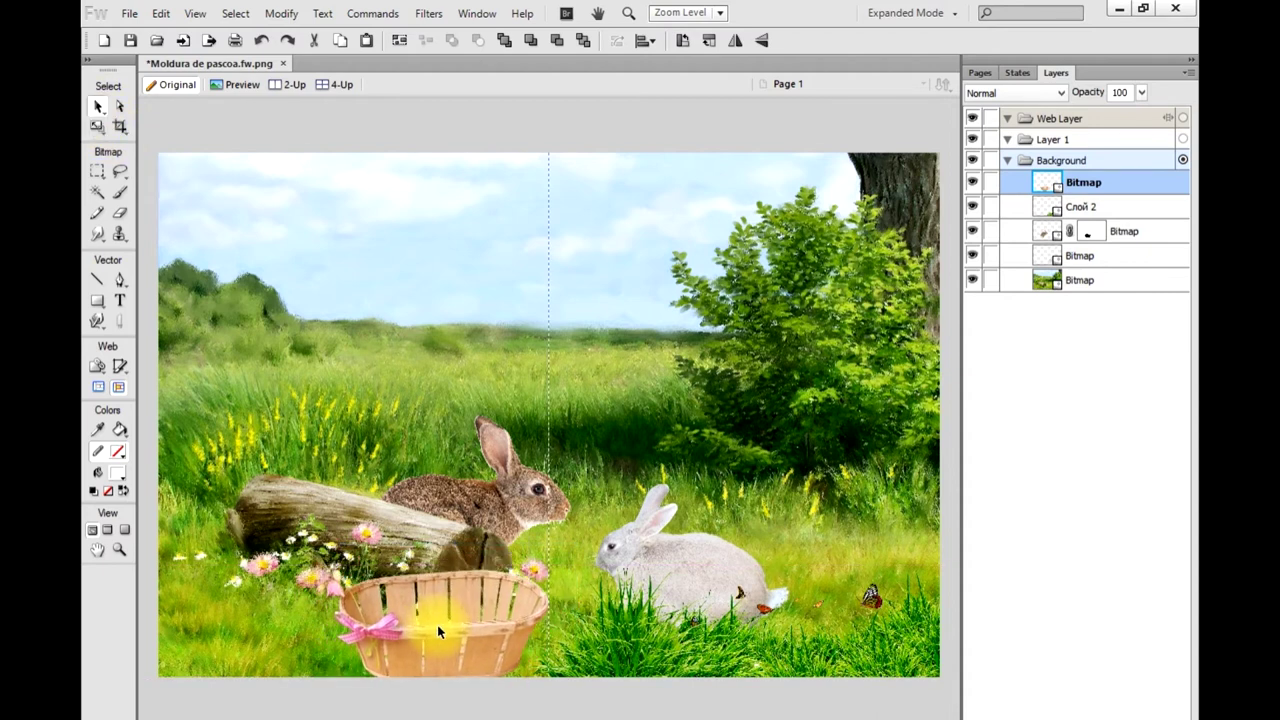
left_click_drag(422, 635, 451, 625)
left_click_drag(660, 514, 667, 540)
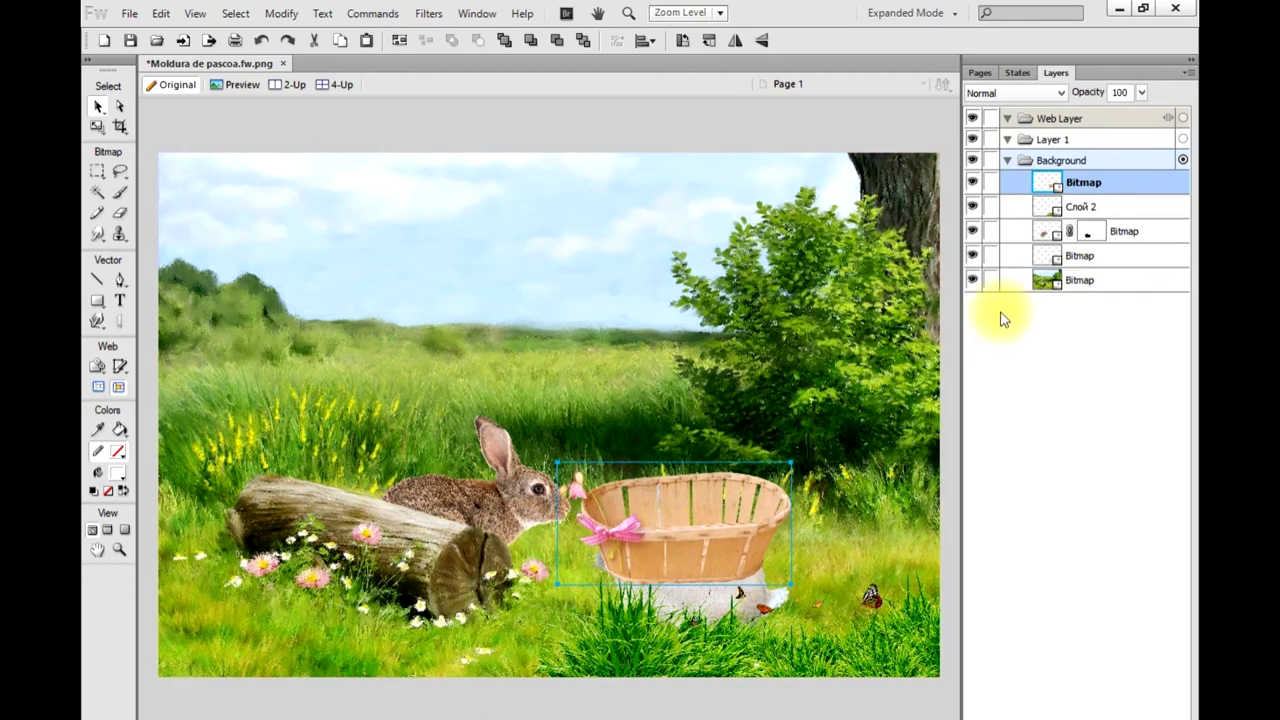
- Stack the basket beneath the white rabbit, tuck it behind the rabbit's right side, and flip it horizontally
left_click(687, 521)
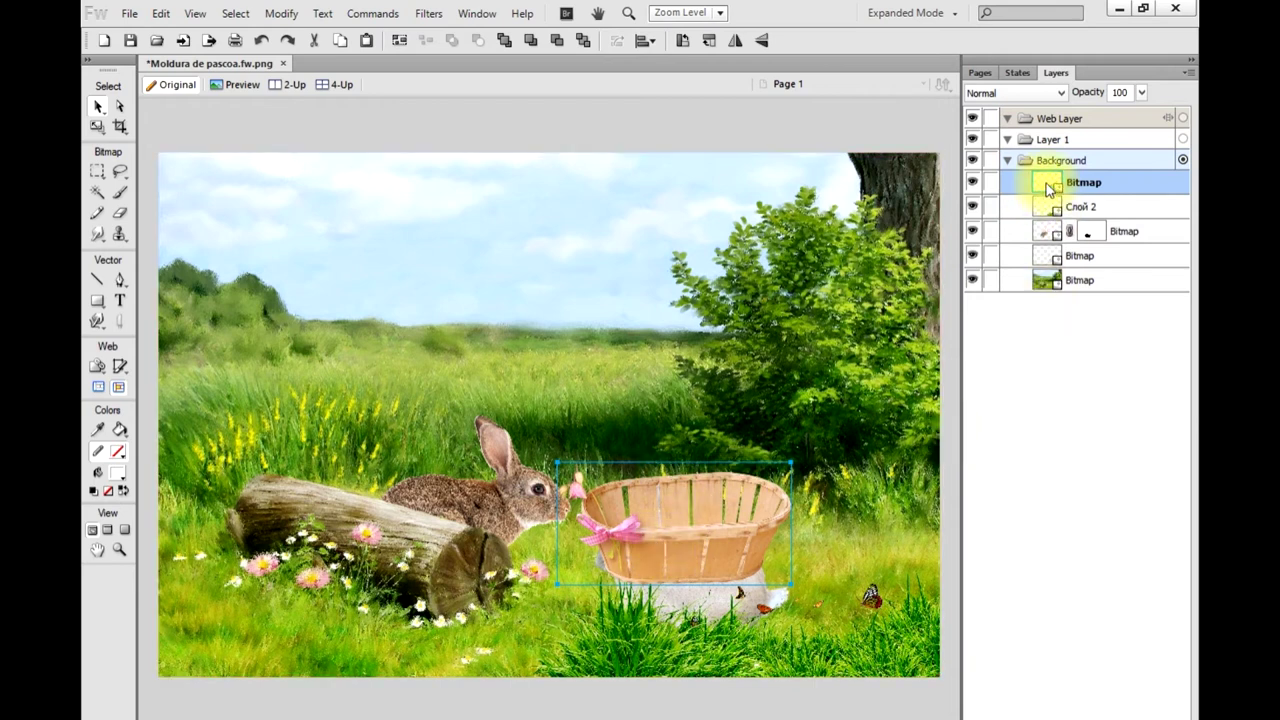
left_click_drag(1082, 194, 1073, 258)
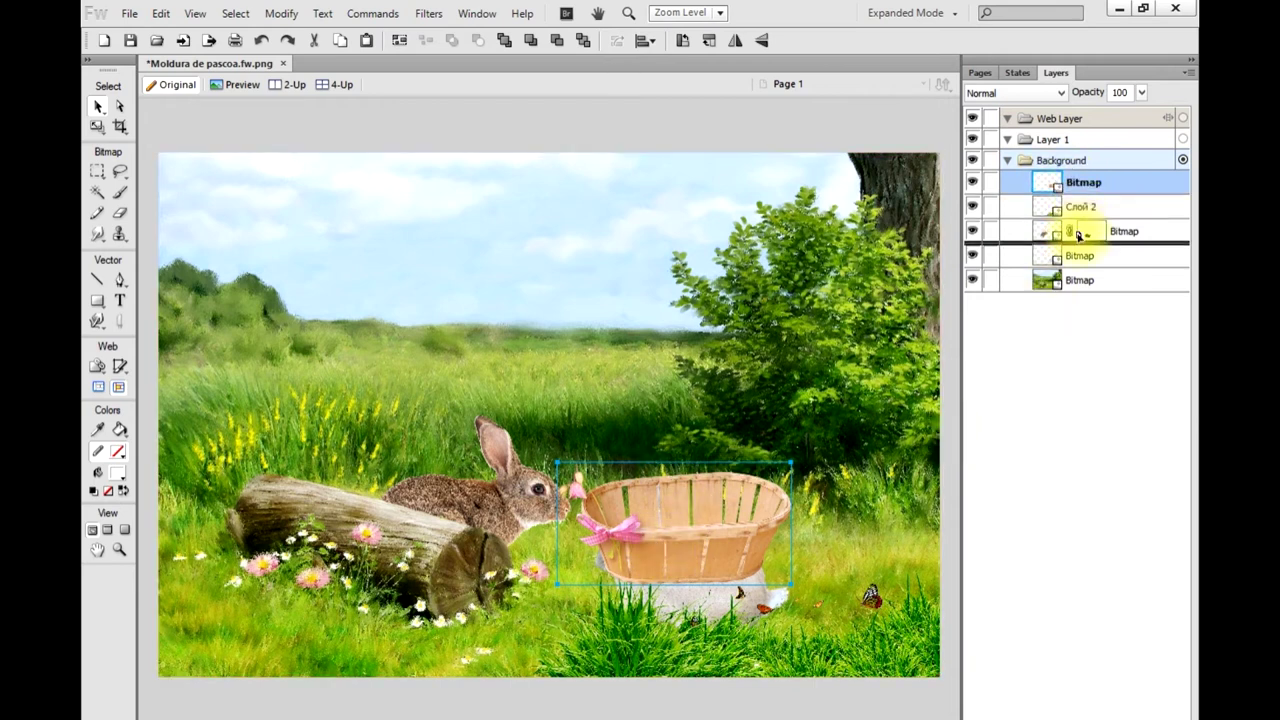
left_click_drag(739, 498, 846, 526)
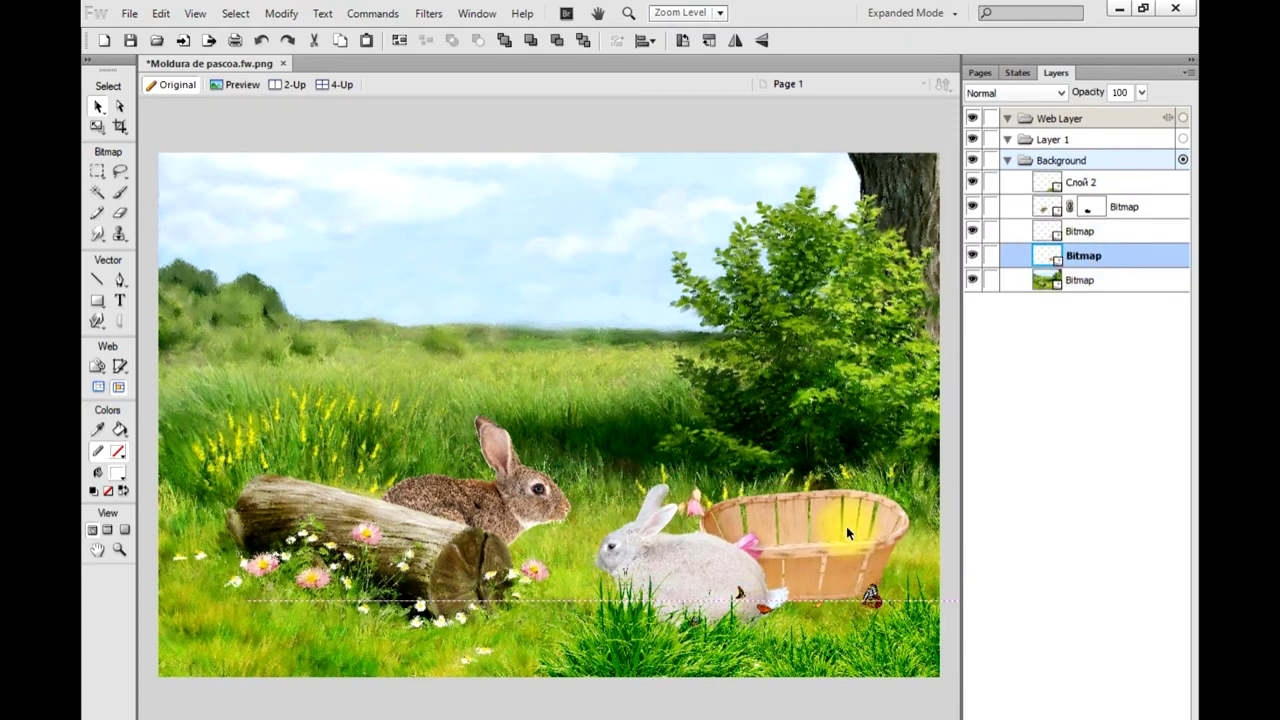
left_click_drag(846, 523, 832, 519)
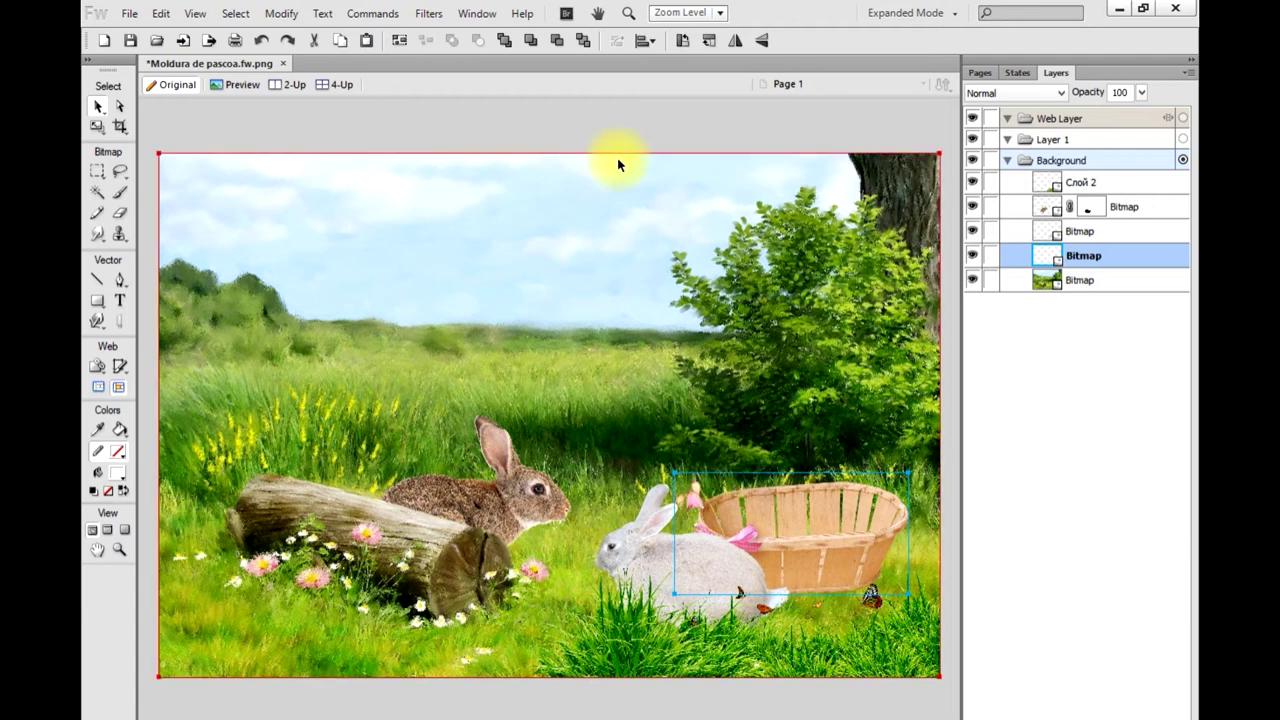
left_click(734, 40)
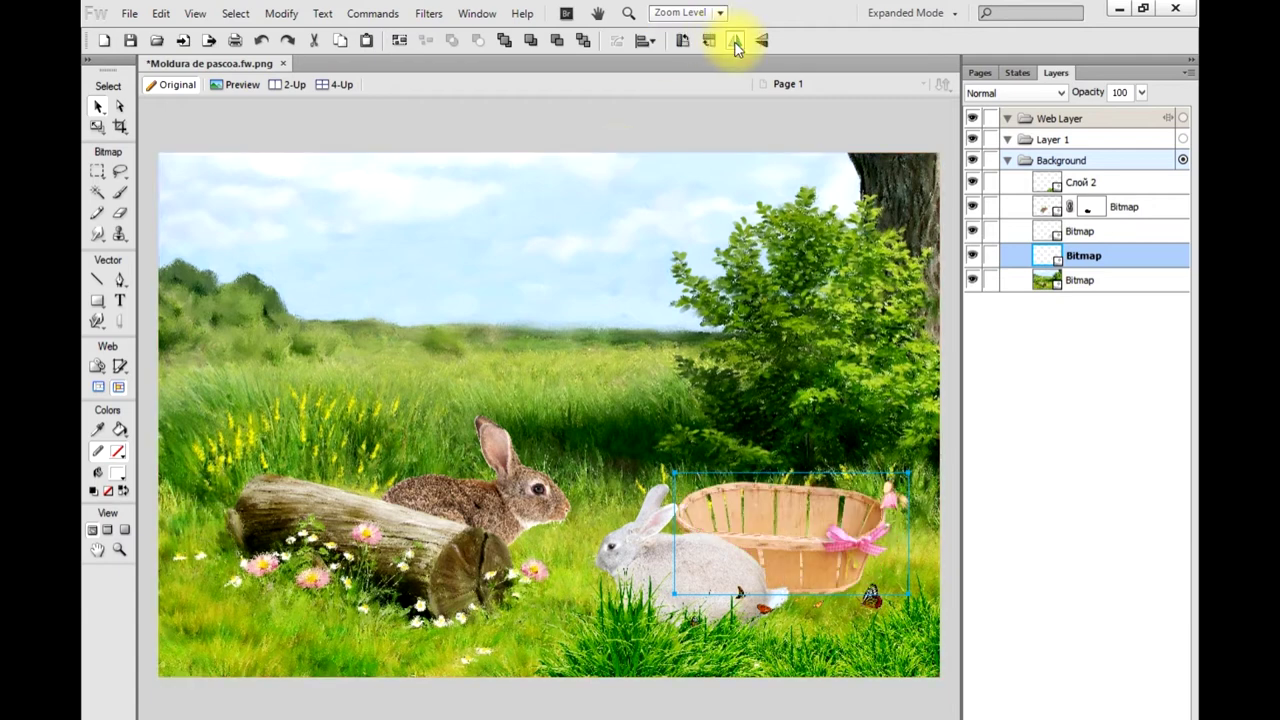
left_click_drag(769, 522, 775, 526)
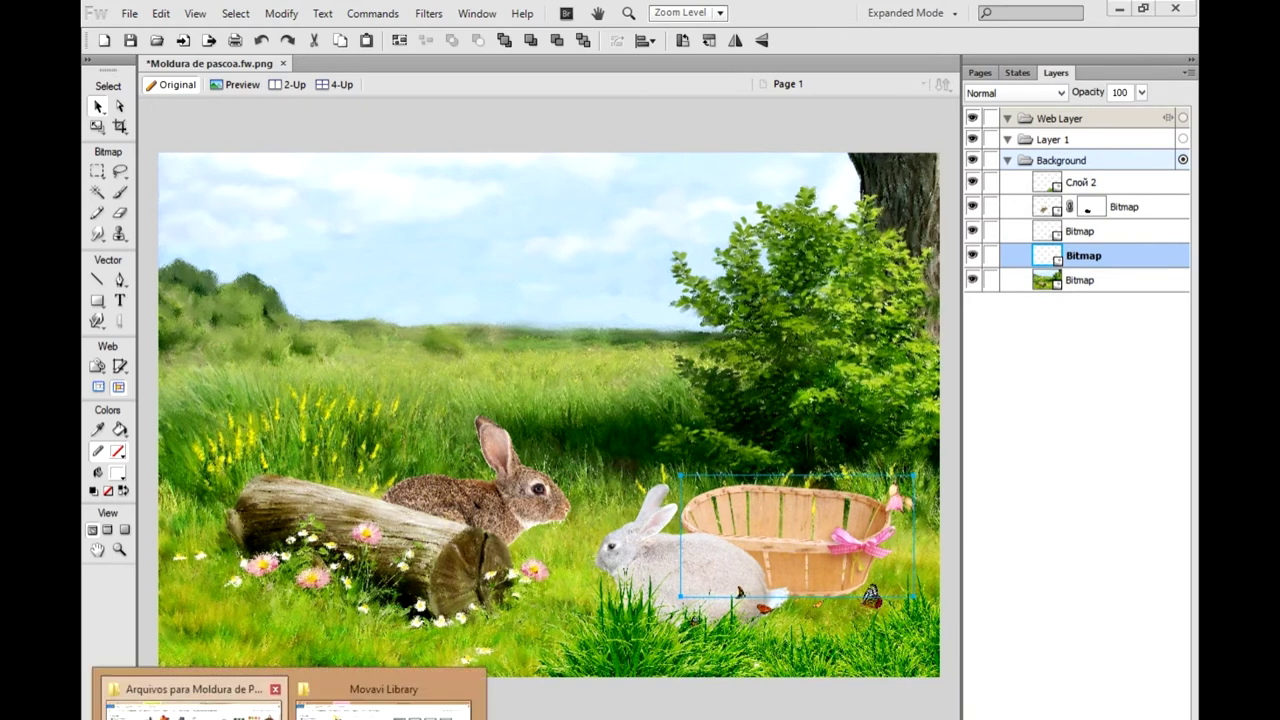
- Bring the Easter image folder forward in Explorer and select the flowers-and-grass image 25.png
left_click(190, 700)
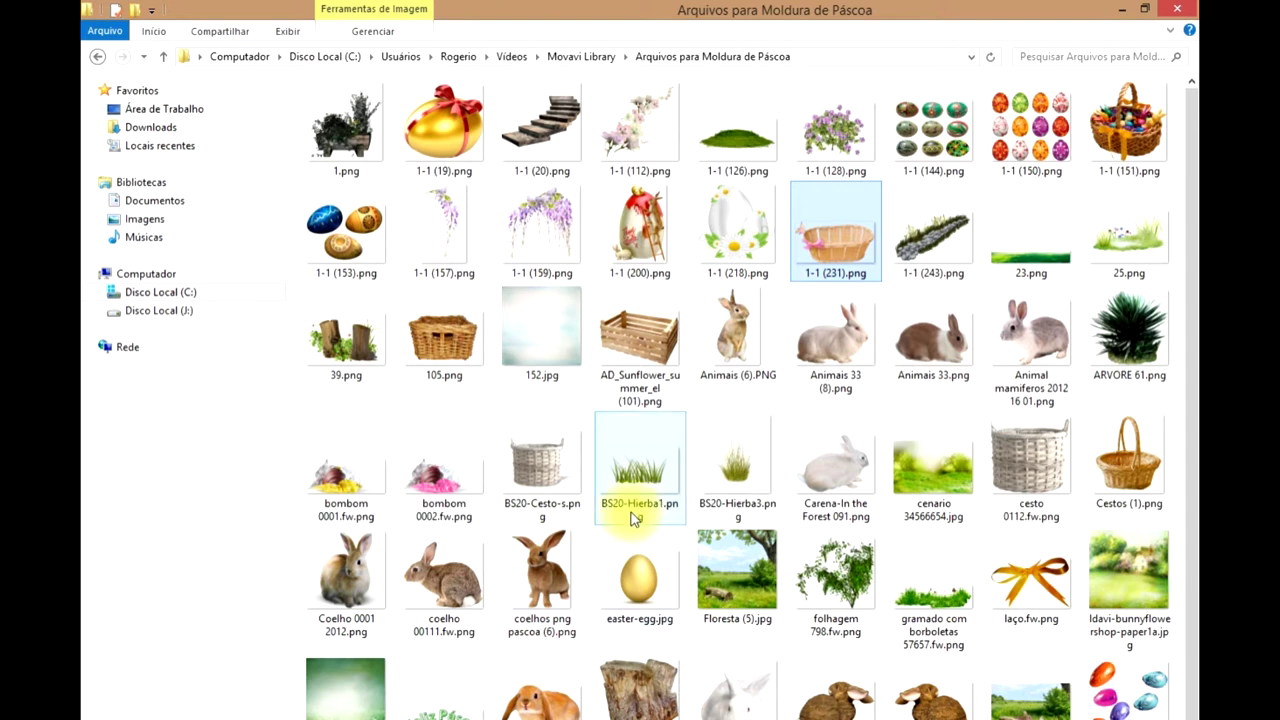
left_click(1141, 240)
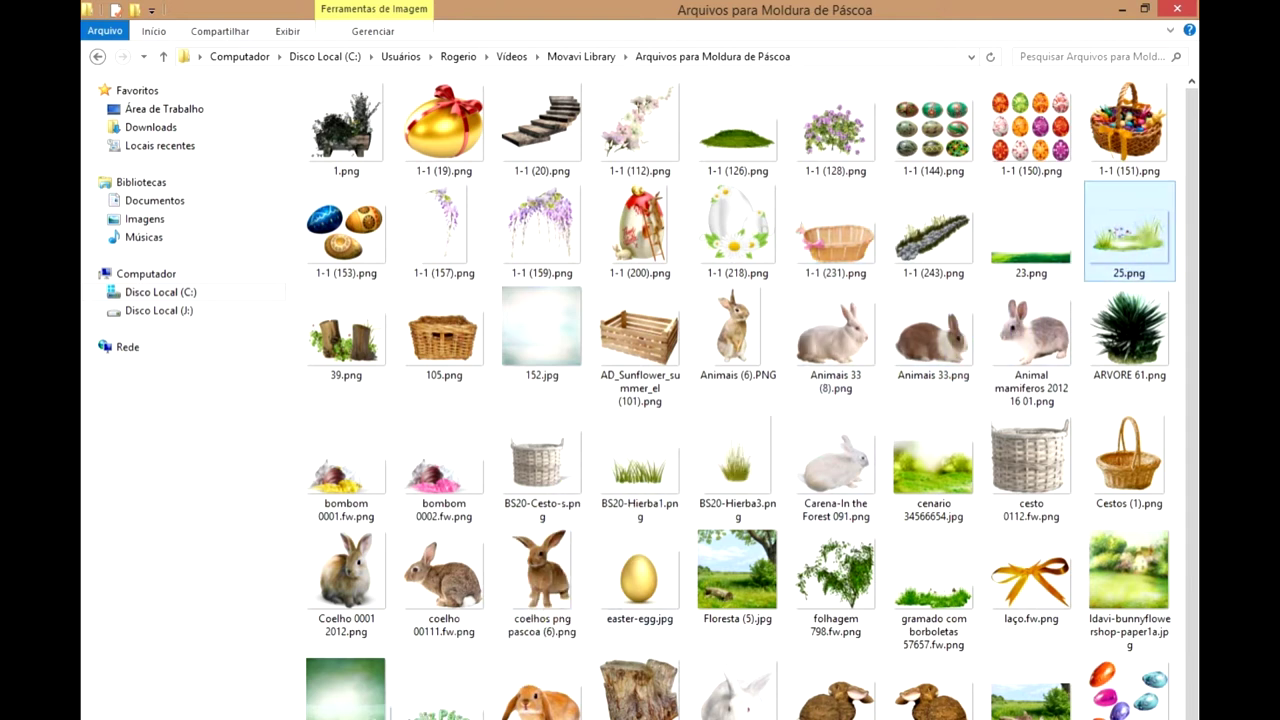
scroll(543, 600, "down", 1)
- Place the 25.png flowers-and-grass image at the lower right and restack it below Слой 2
mouse_move(434, 715)
left_mouse_down()
mouse_move(620, 508)
mouse_move(712, 590)
left_mouse_up()
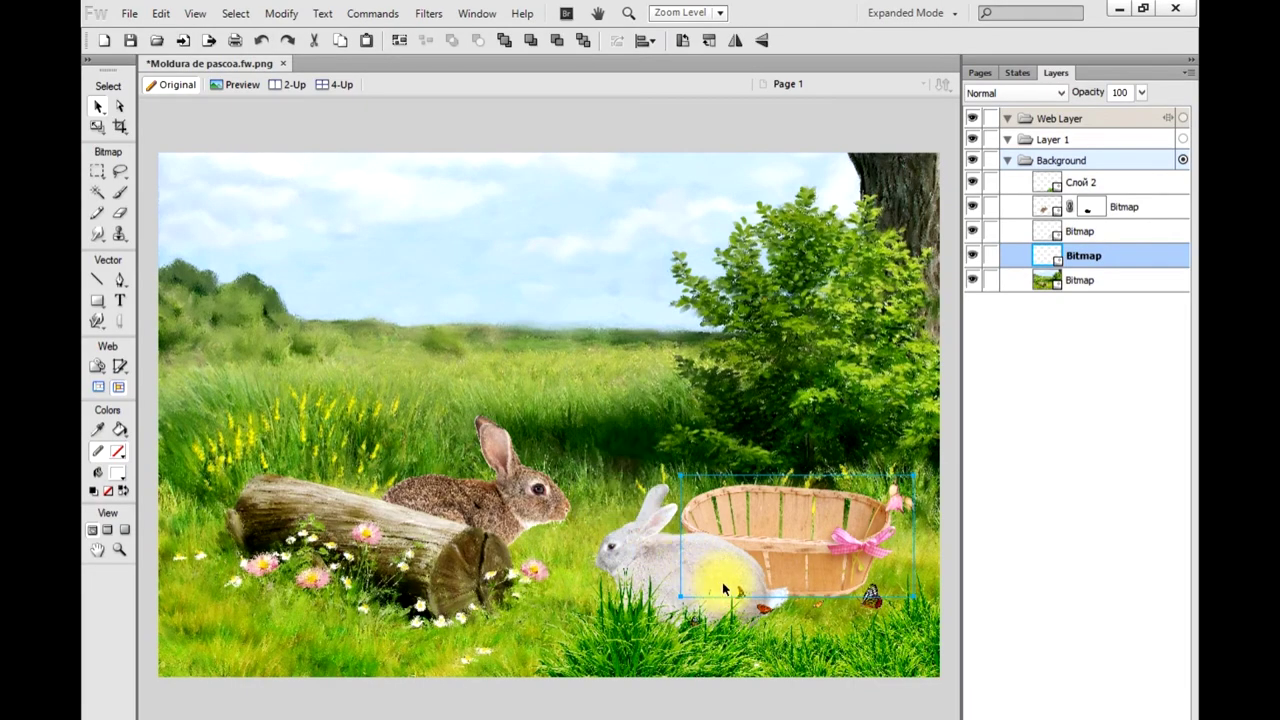
left_click_drag(739, 581, 743, 577)
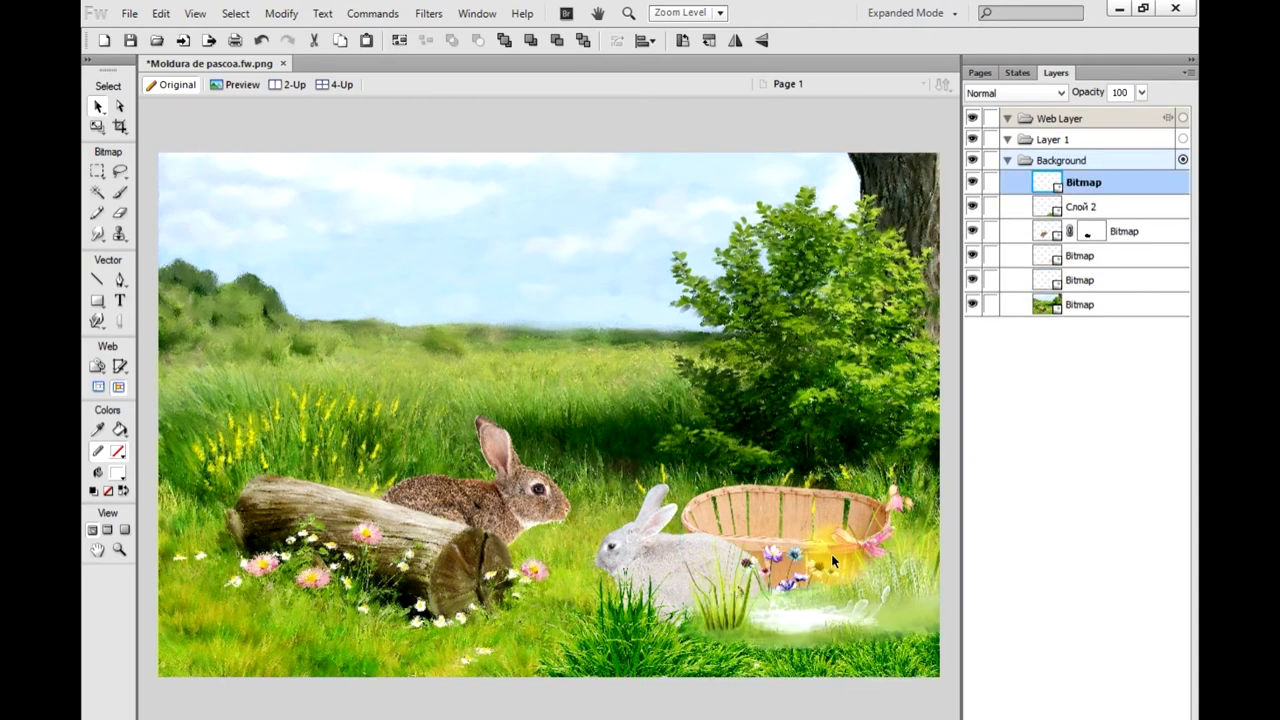
left_click_drag(1086, 183, 1079, 281)
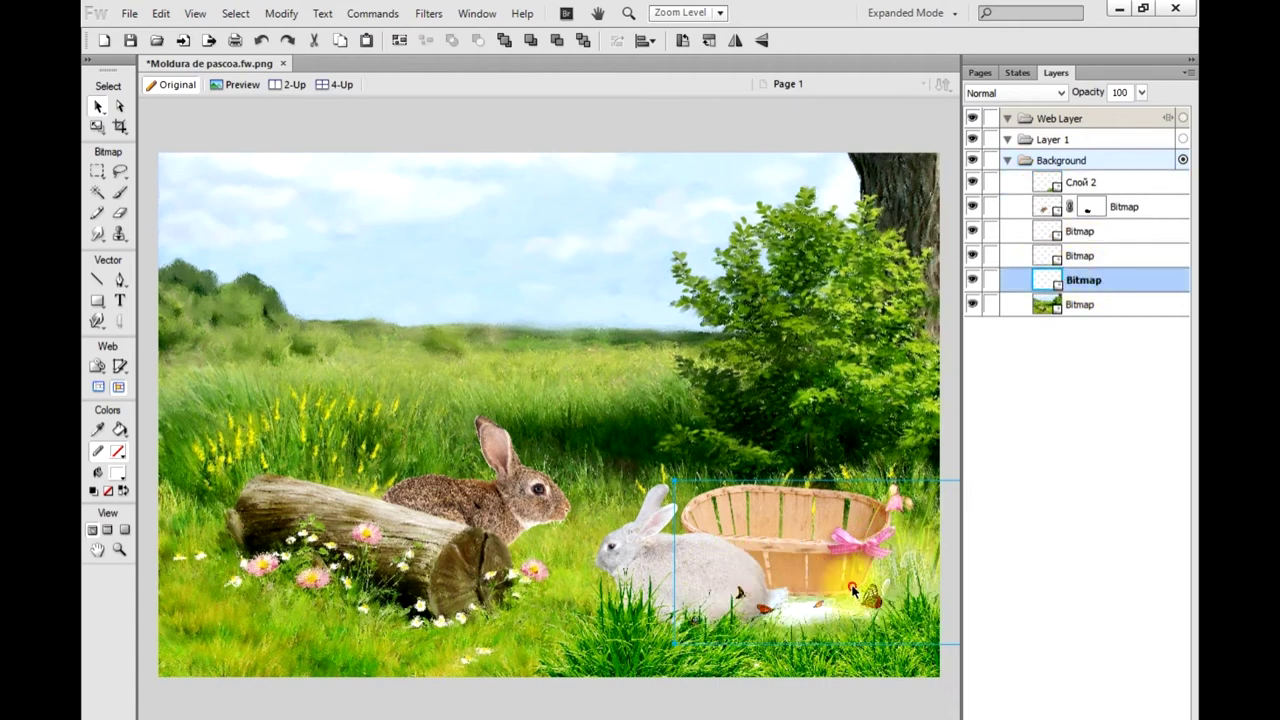
- Reposition the basket near the white rabbit, lower its layer one step, and move the glowing flower beside the rabbit
mouse_move(810, 602)
left_mouse_down()
mouse_move(869, 597)
mouse_move(870, 618)
left_mouse_up()
left_click_drag(1046, 277, 1071, 258)
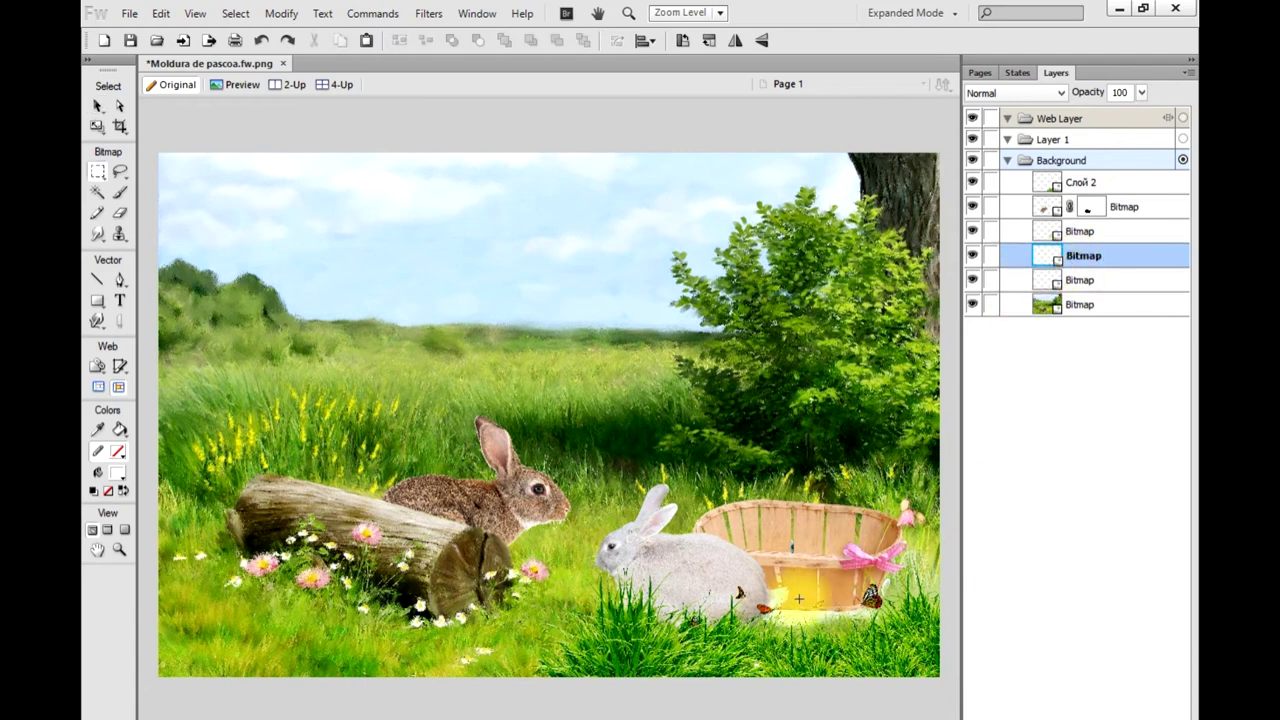
left_click(99, 105)
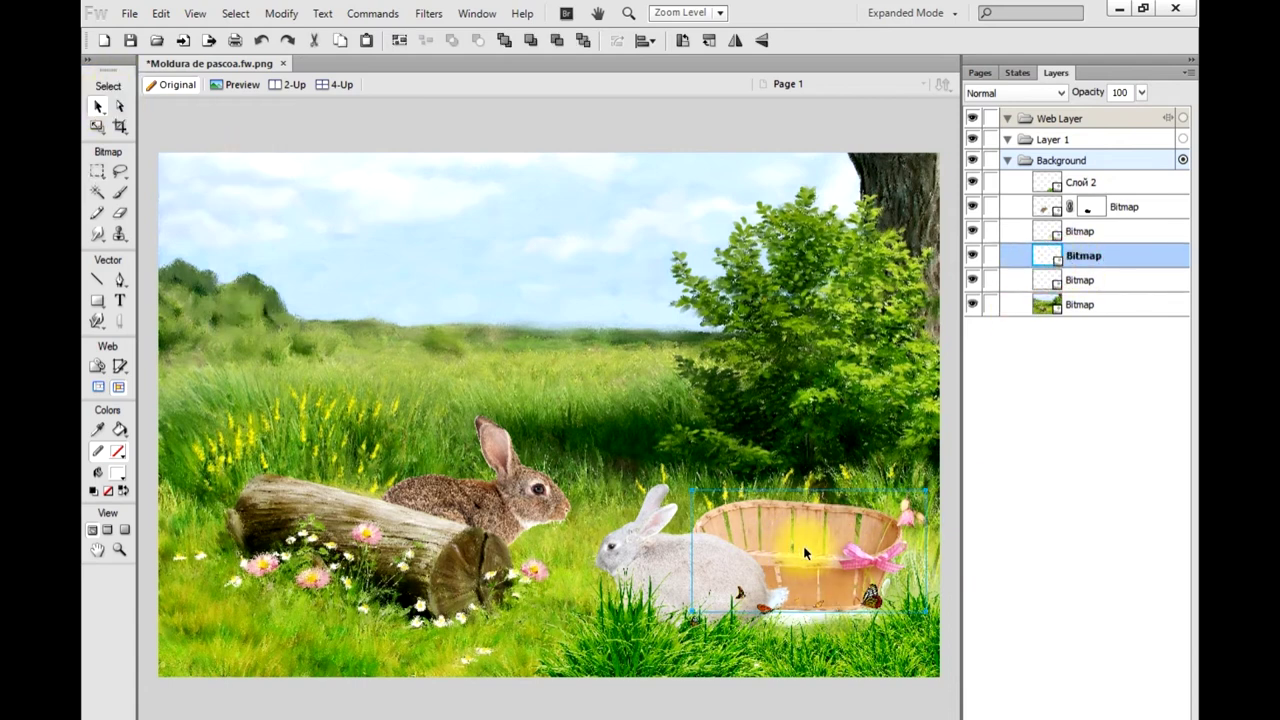
left_click_drag(800, 555, 792, 560)
left_click_drag(1066, 256, 1066, 284)
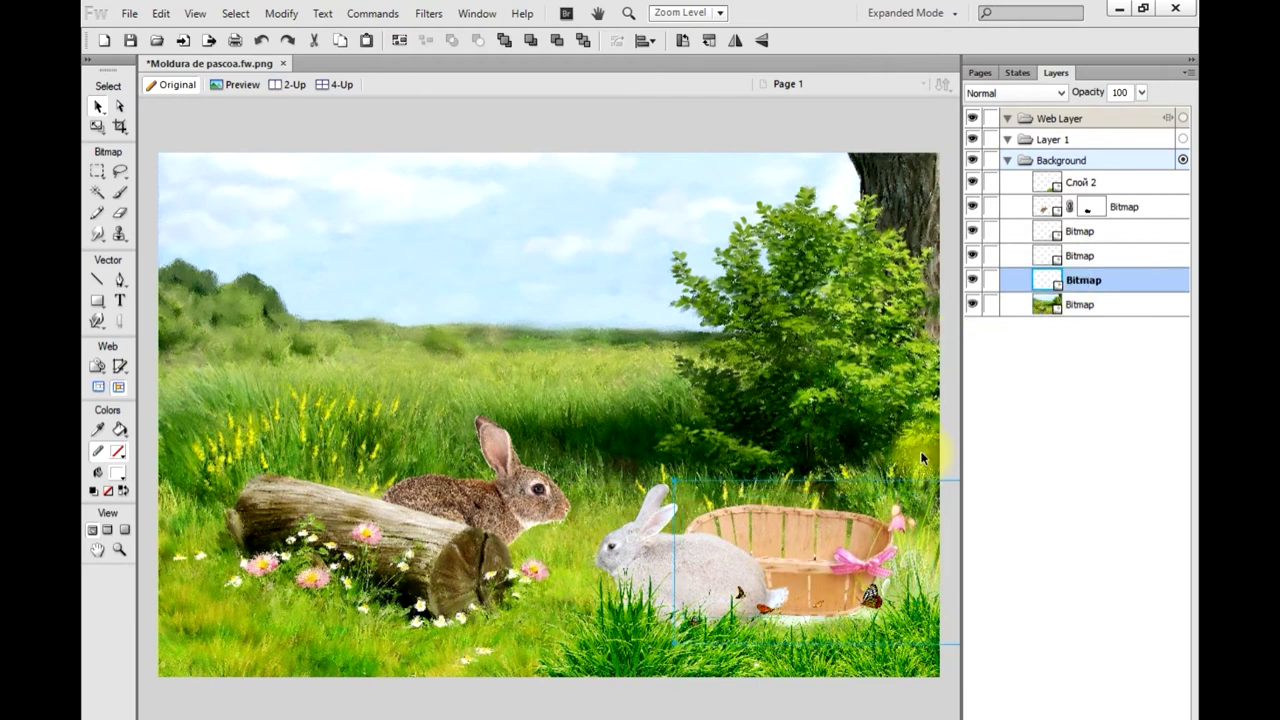
mouse_move(878, 596)
left_mouse_down()
mouse_move(563, 596)
mouse_move(538, 655)
left_mouse_up()
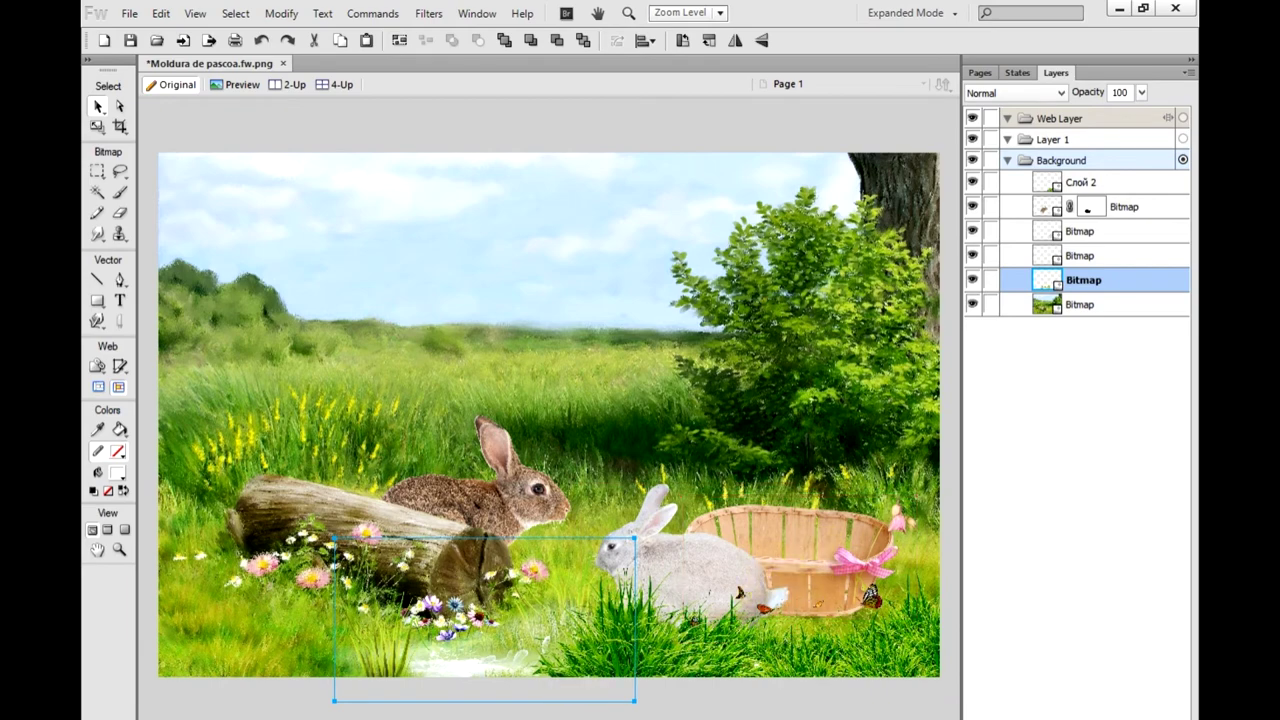
- Bring up the Easter artwork folder in File Explorer and scroll down to more images
left_click(190, 700)
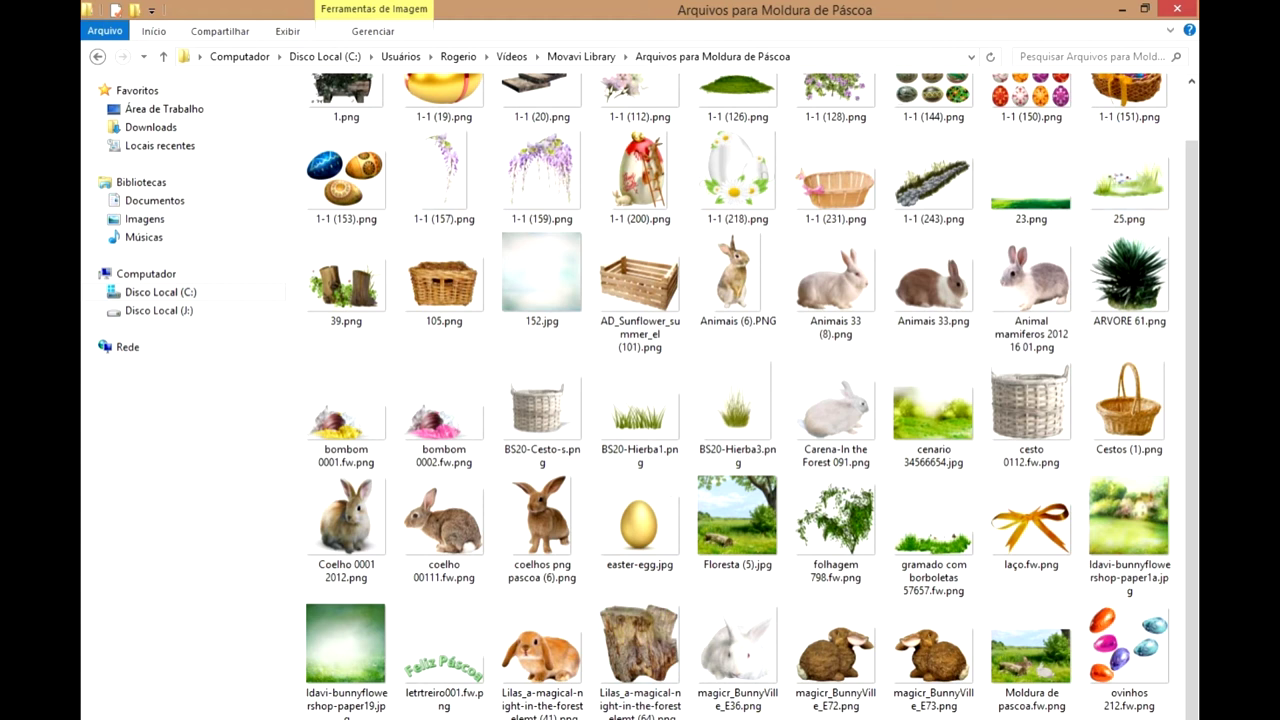
scroll(752, 396, "down", 1)
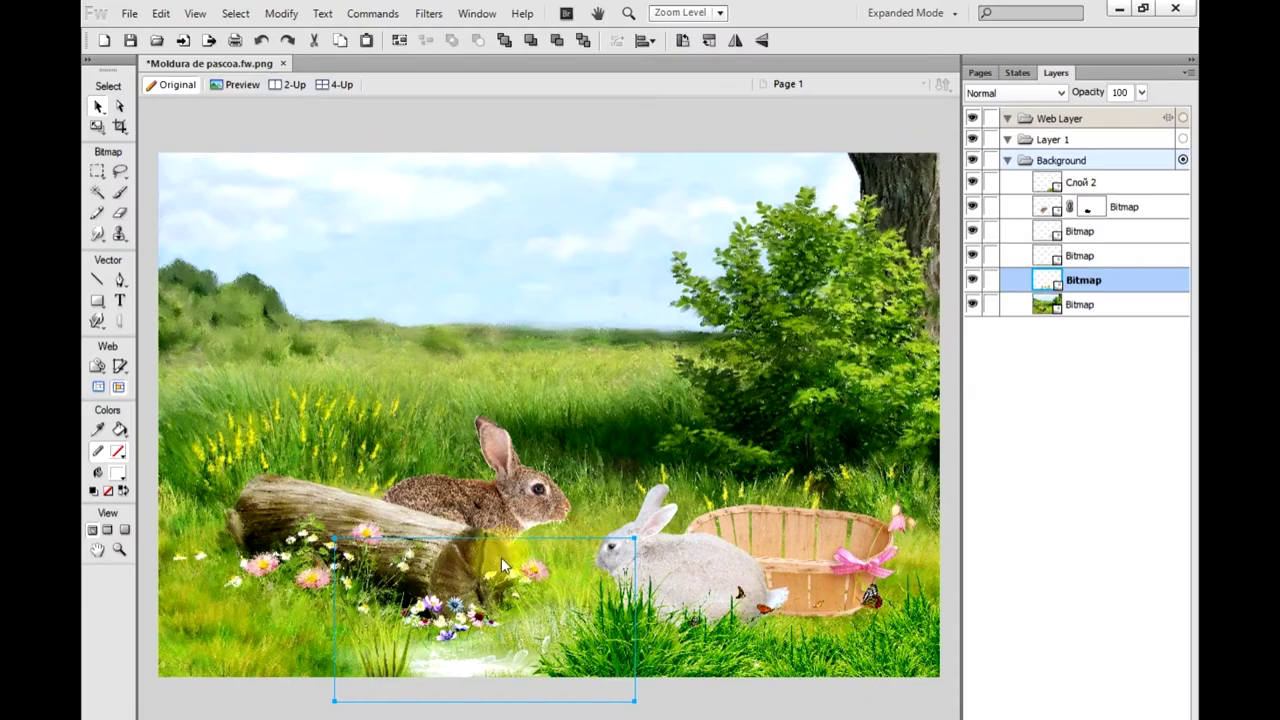
- Drop the grass clump on the canvas, shrink it, and set it in front of the basket behind the white rabbit
left_click_drag(537, 508, 555, 550)
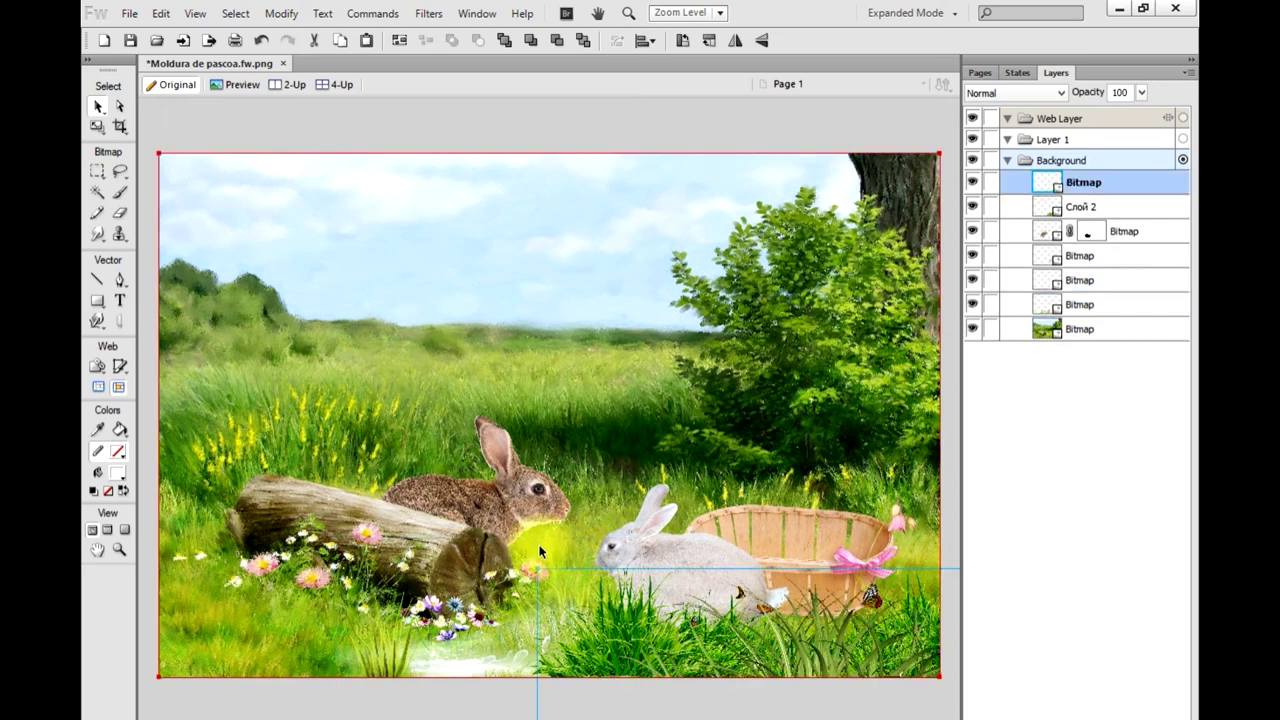
left_click_drag(540, 544, 714, 559)
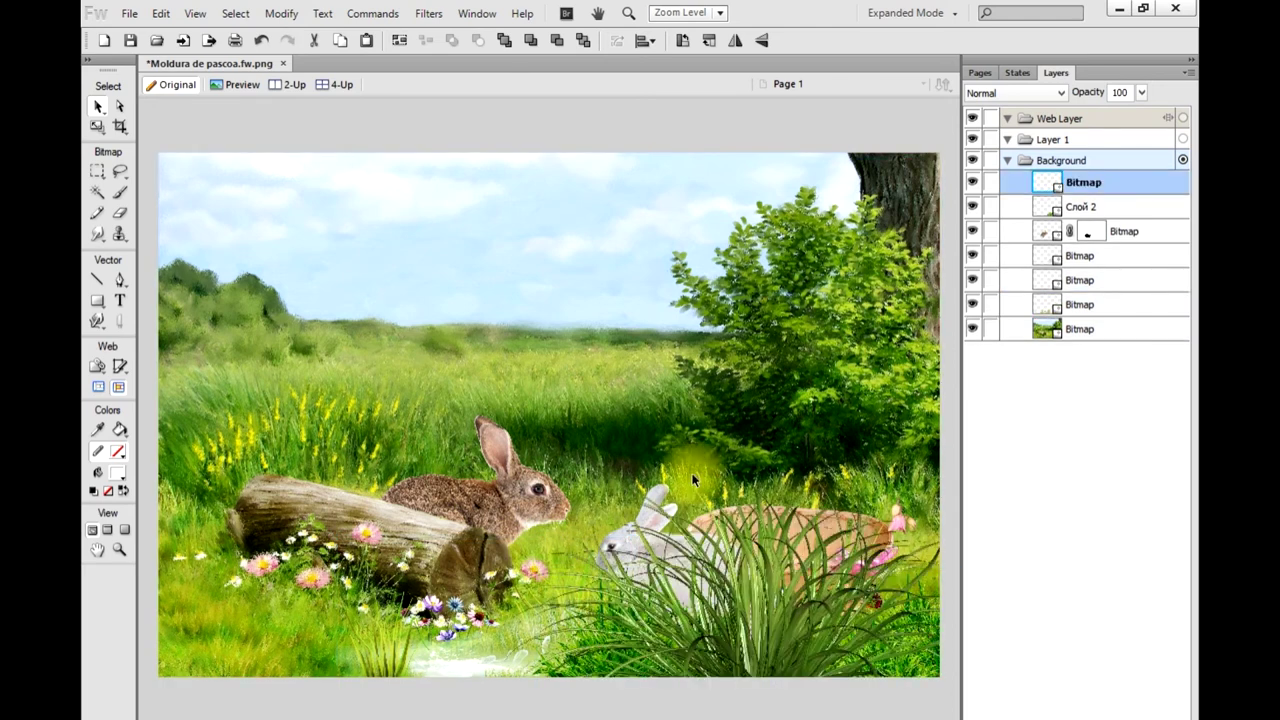
left_click(97, 127)
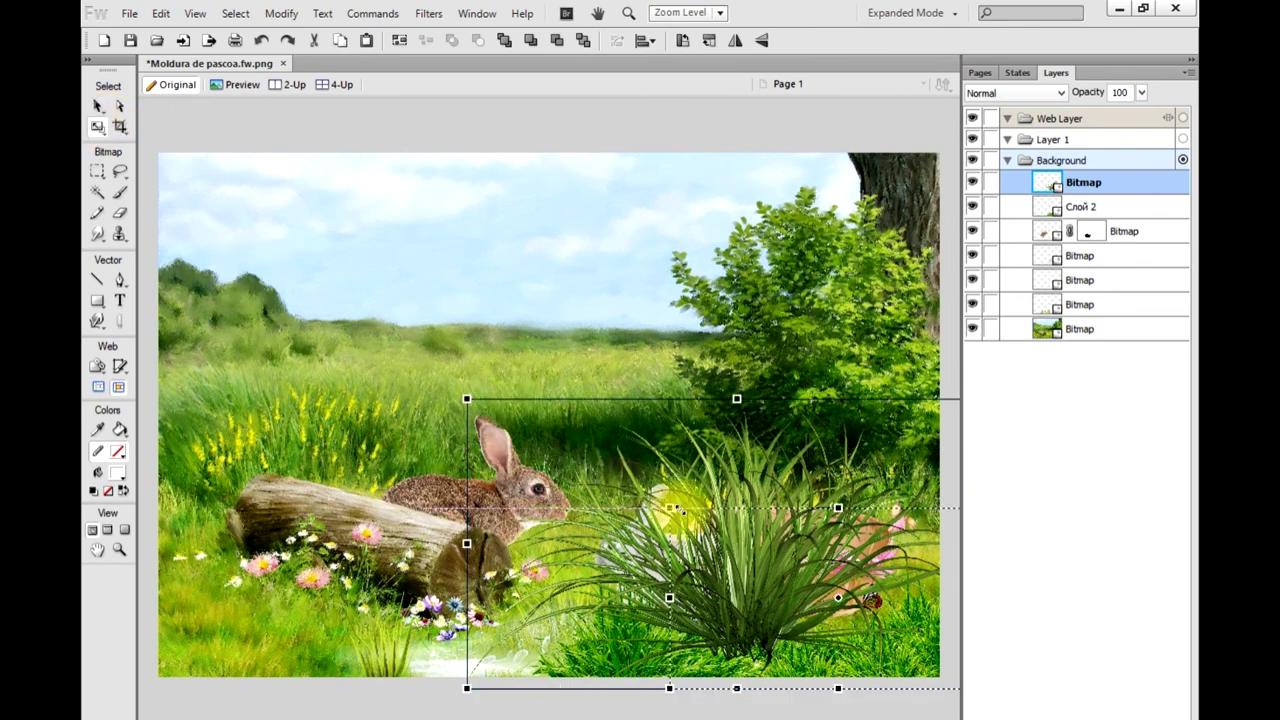
left_click_drag(677, 510, 743, 546)
mouse_move(822, 630)
left_mouse_down()
mouse_move(764, 563)
mouse_move(790, 573)
left_mouse_up()
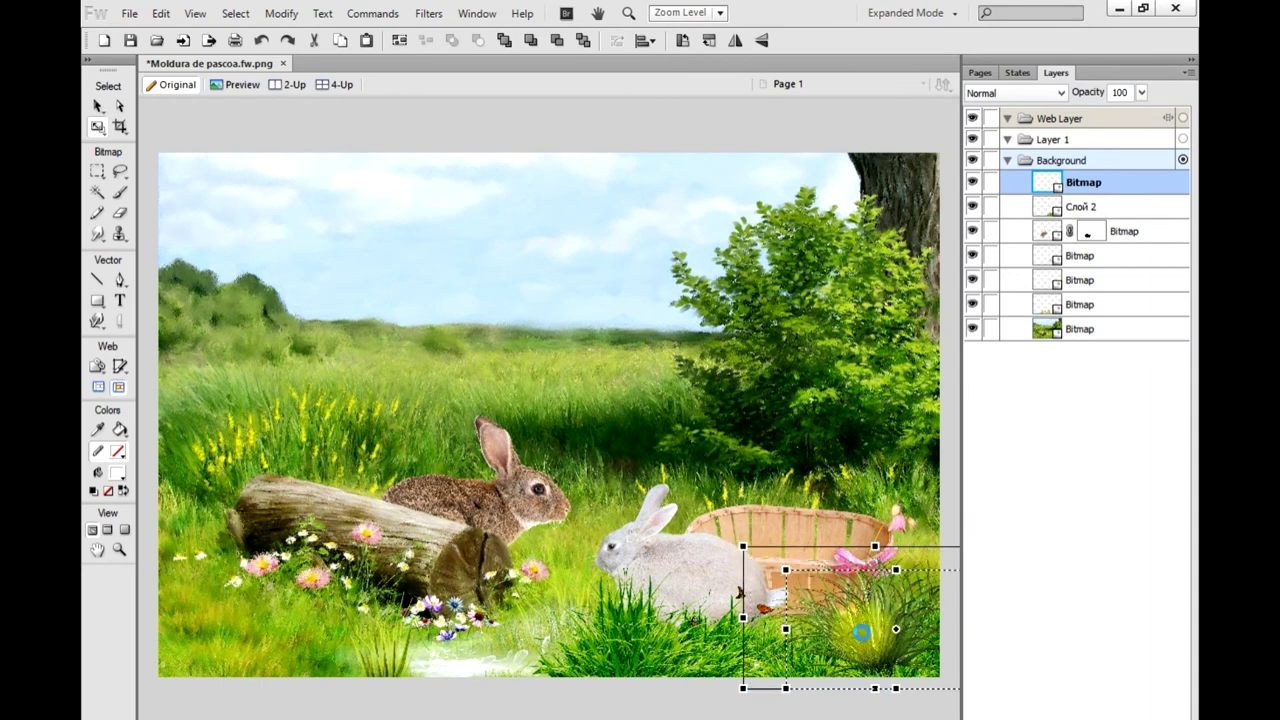
left_click_drag(886, 650, 834, 620)
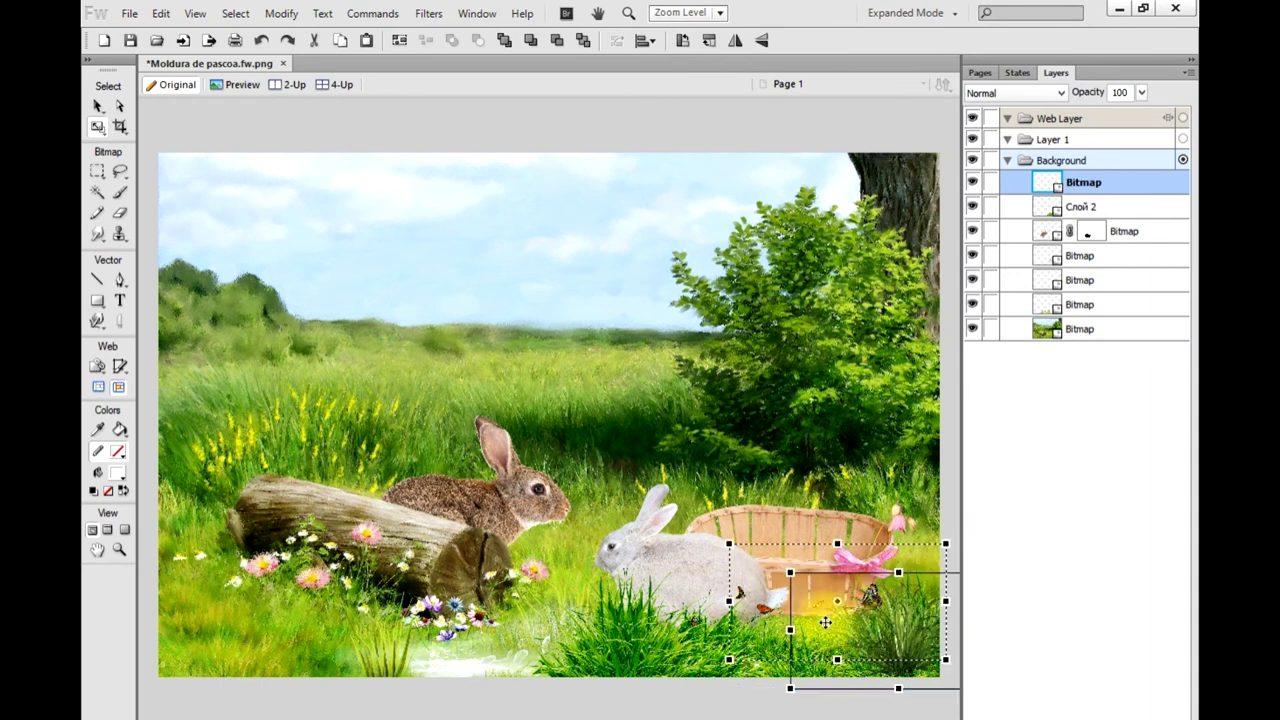
left_click_drag(1065, 182, 1066, 282)
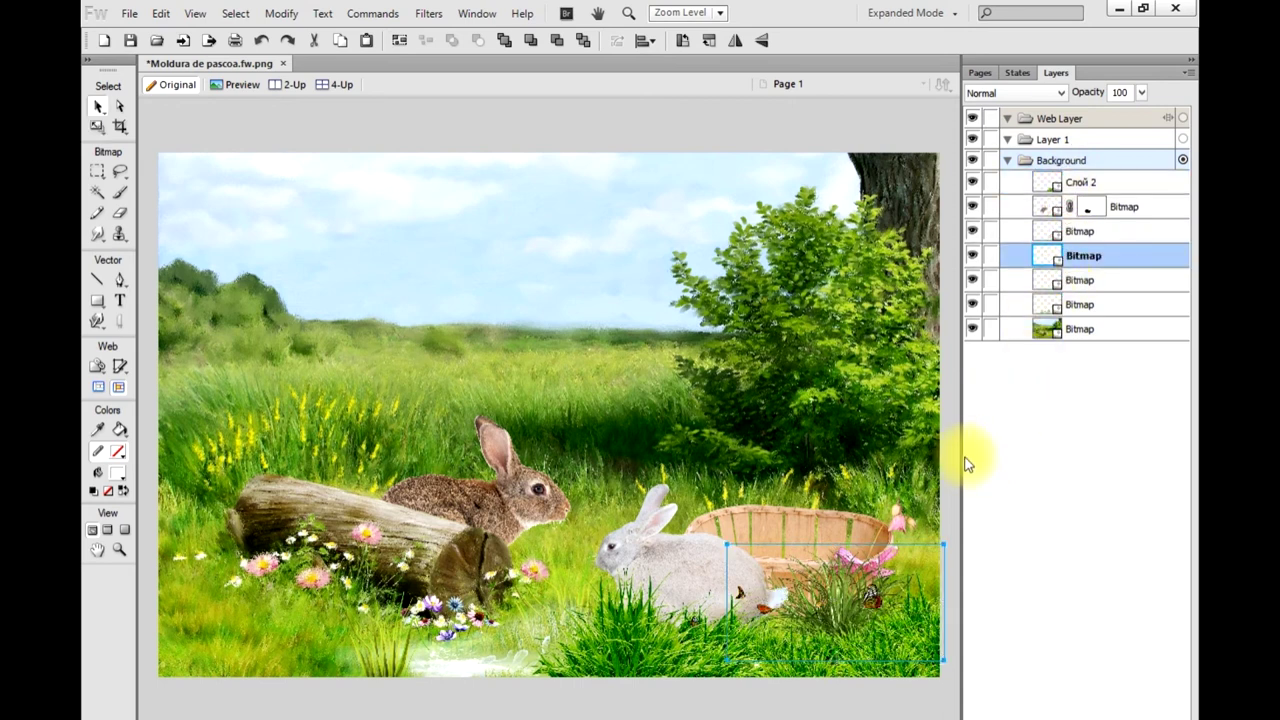
- Shrink the grass tuft further, nudge it toward the rabbit, and move its layer lower
left_click_drag(831, 596, 811, 601)
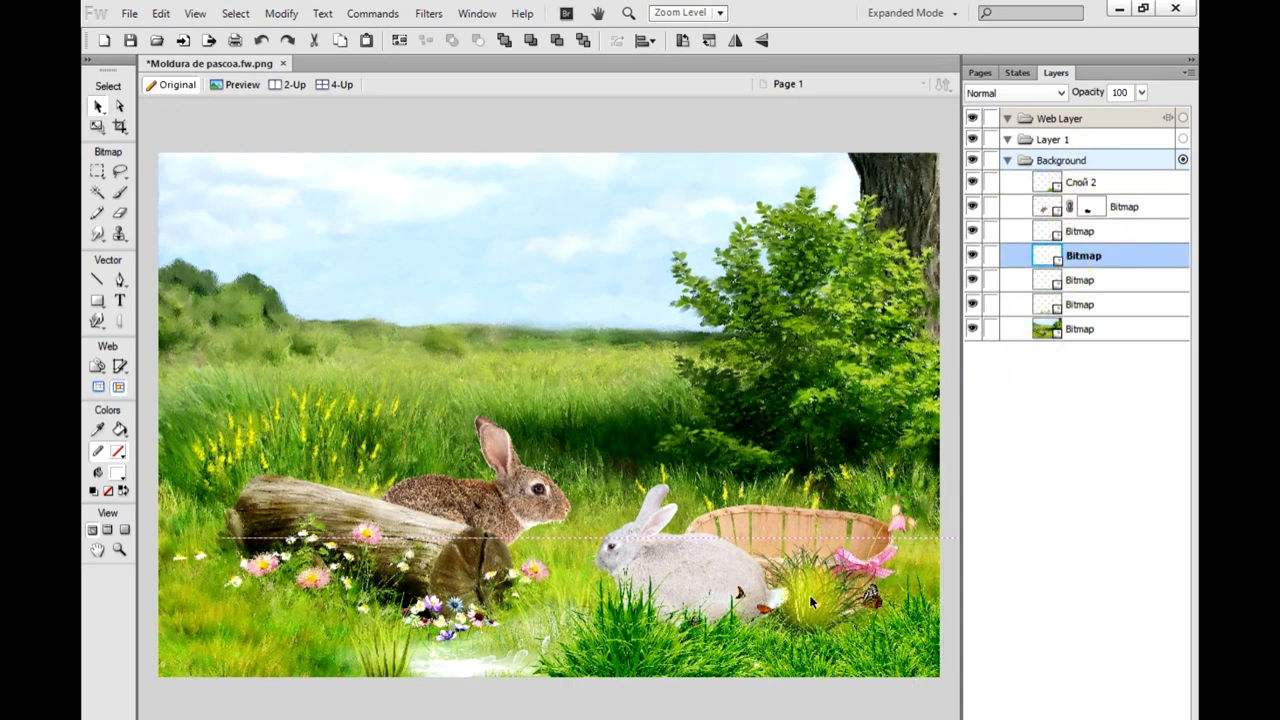
left_click(97, 126)
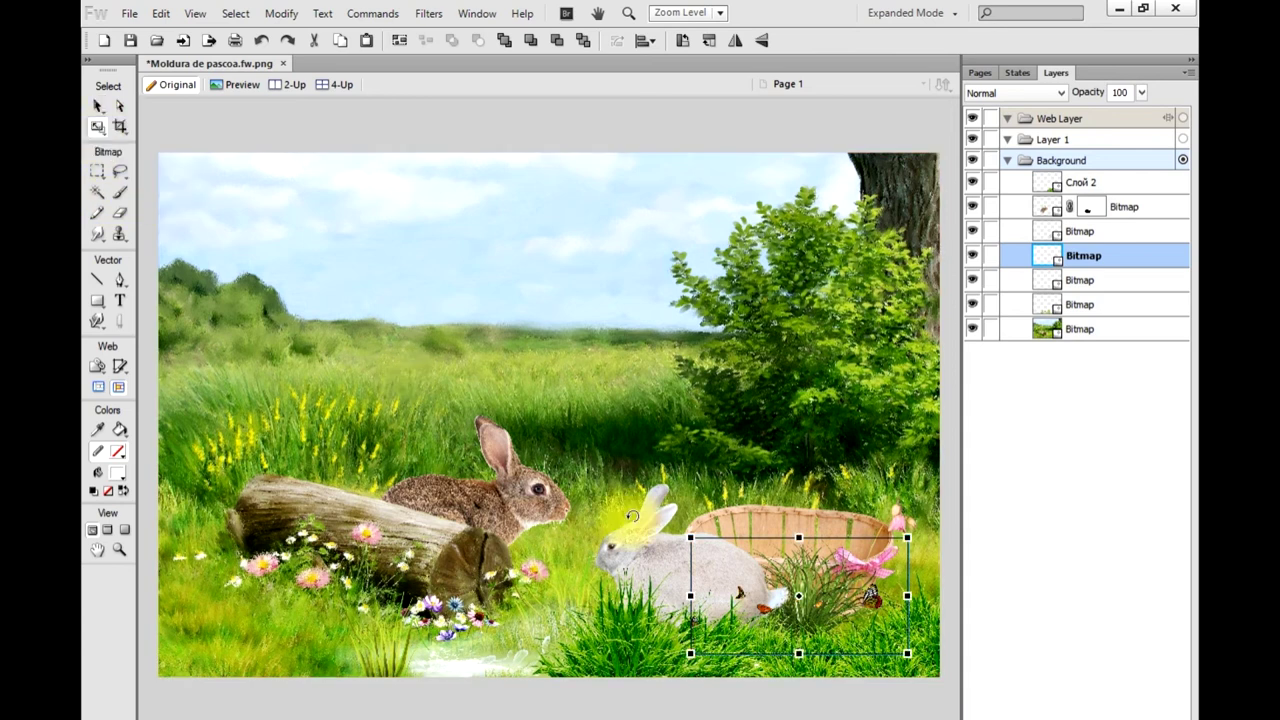
mouse_move(705, 547)
left_mouse_down()
mouse_move(756, 574)
mouse_move(734, 569)
mouse_move(746, 565)
left_mouse_up()
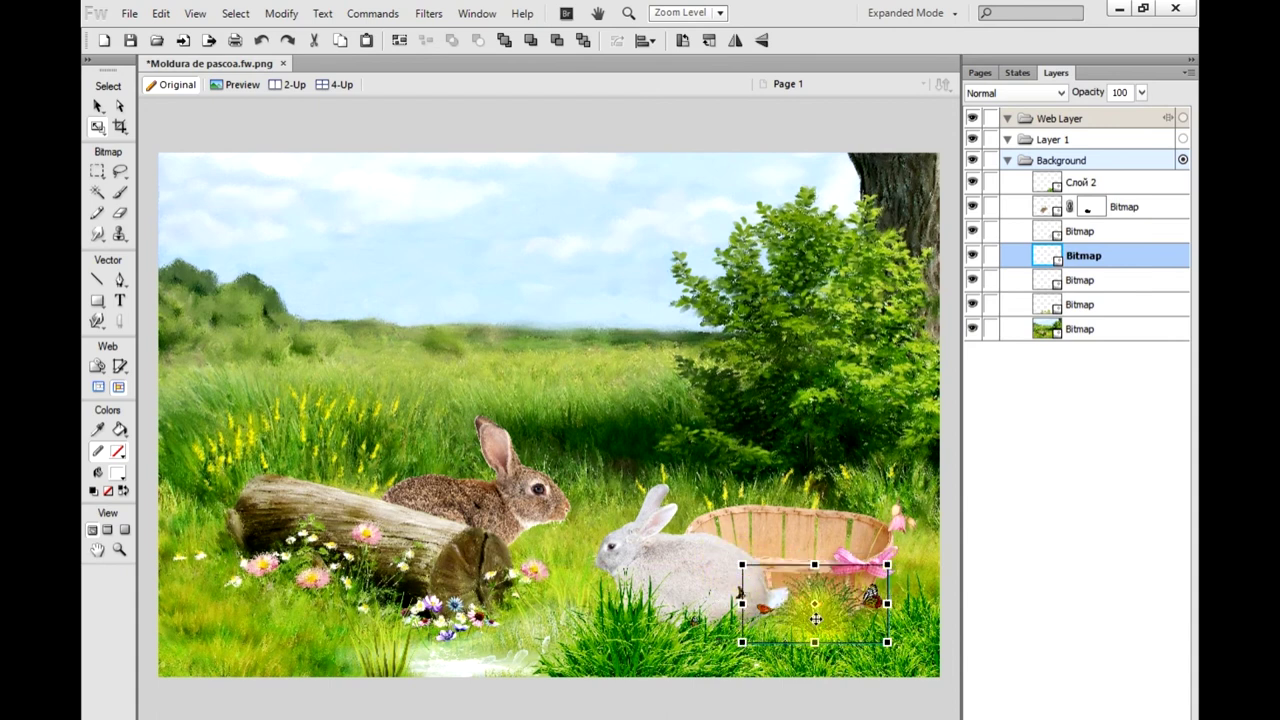
left_click_drag(830, 619, 817, 615)
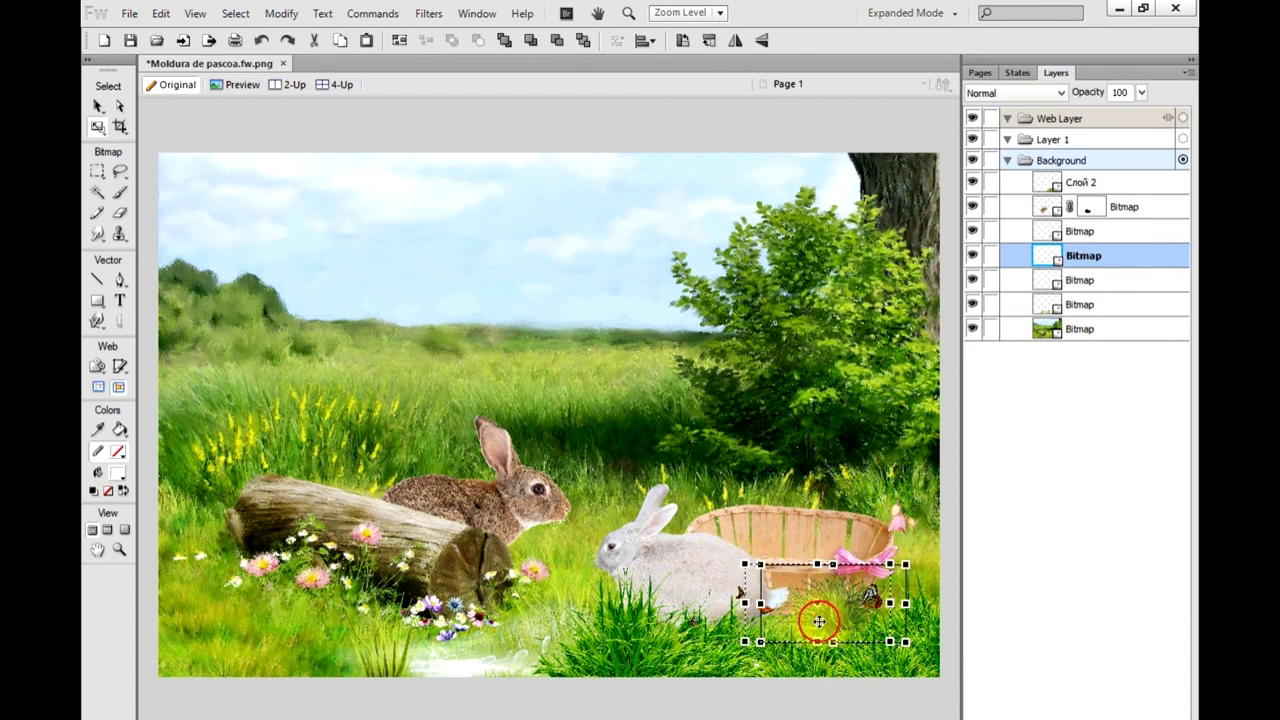
left_click_drag(1104, 262, 1073, 300)
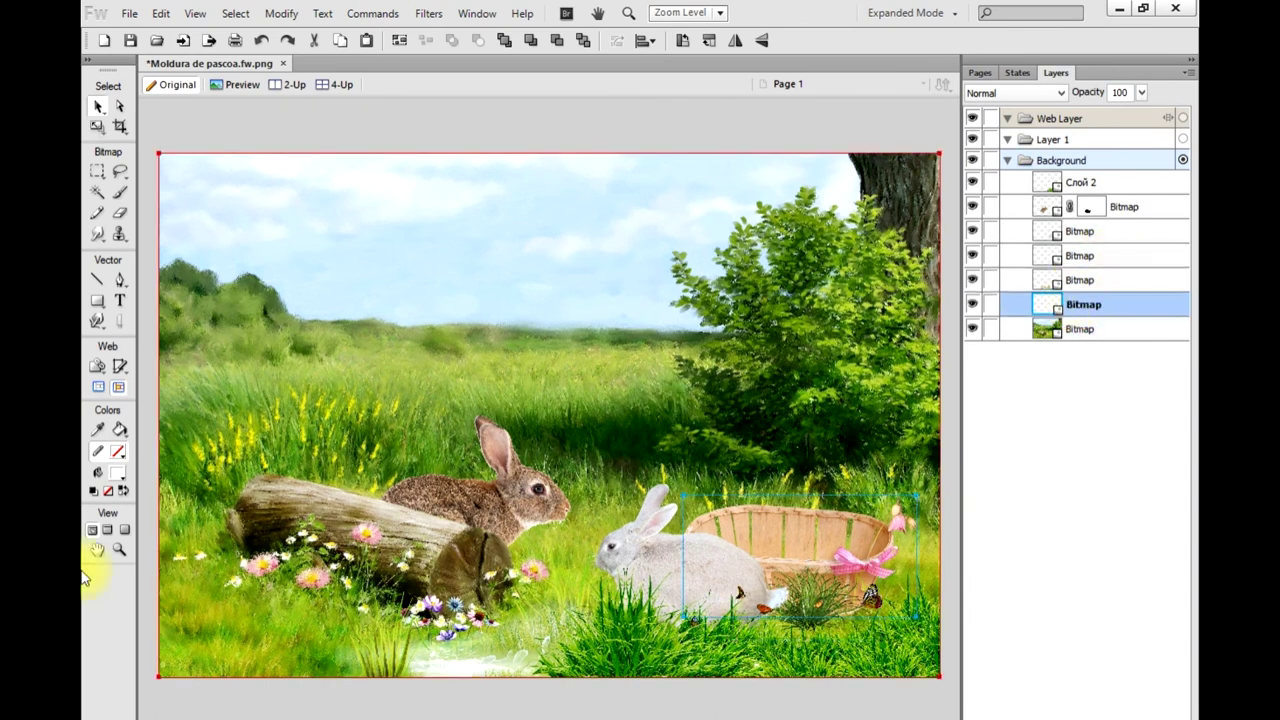
left_click(119, 549)
left_click(820, 609)
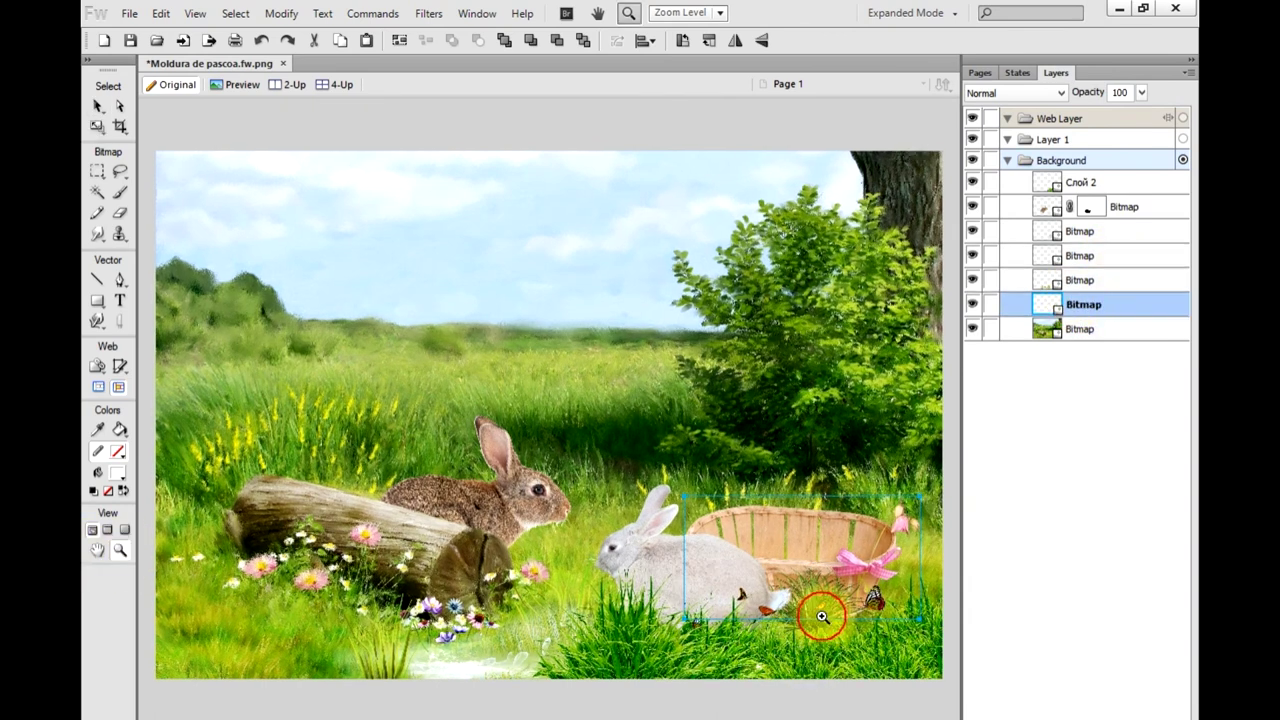
left_click(854, 640)
left_click(760, 660)
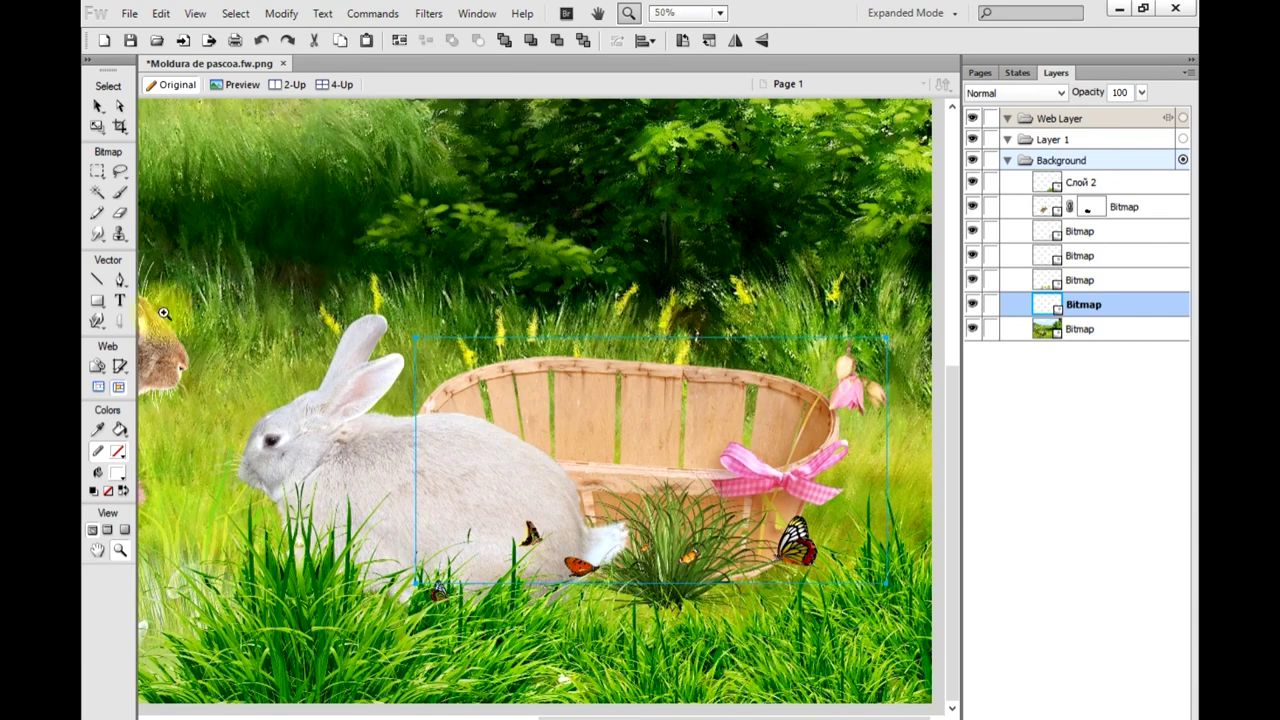
left_click(98, 105)
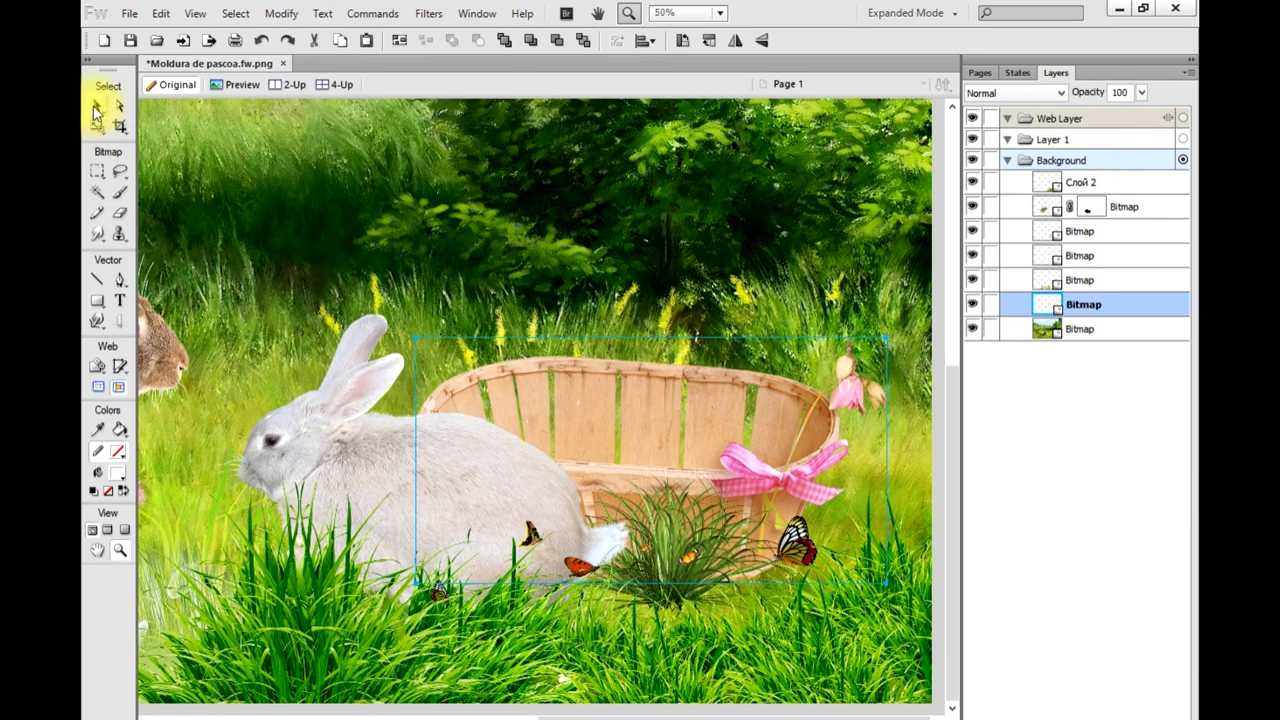
left_click(665, 568)
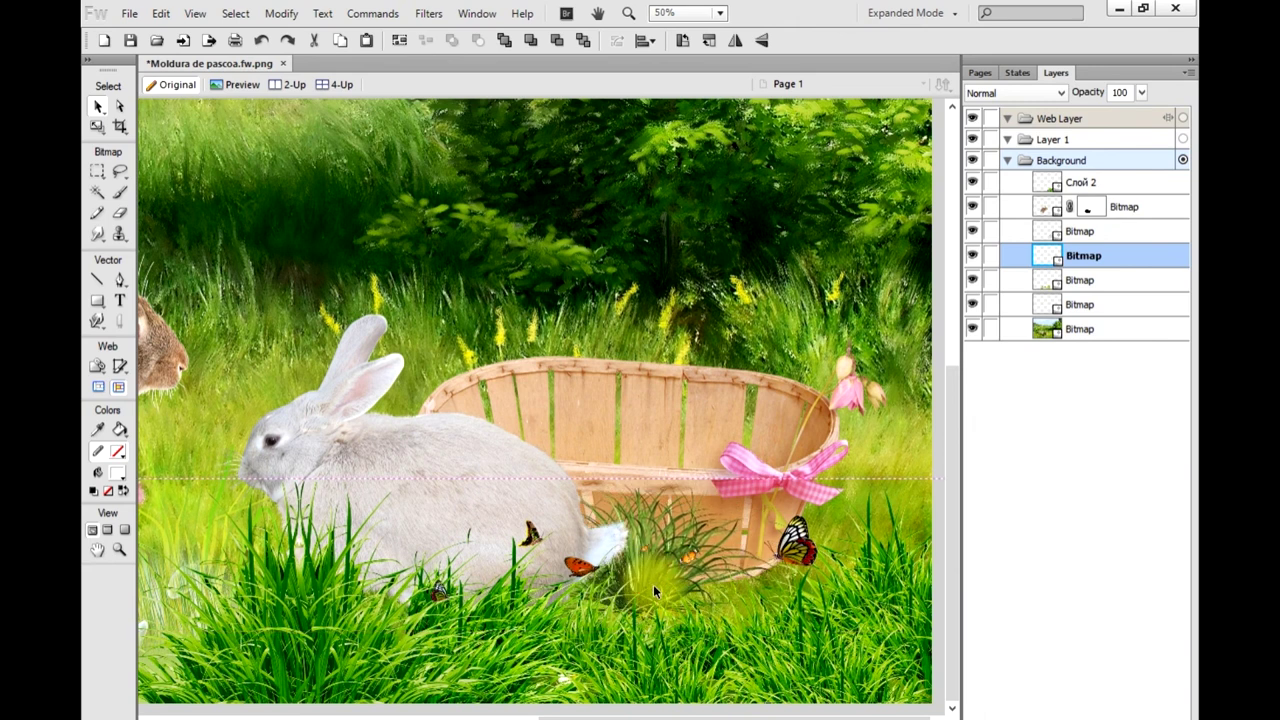
left_click(645, 612)
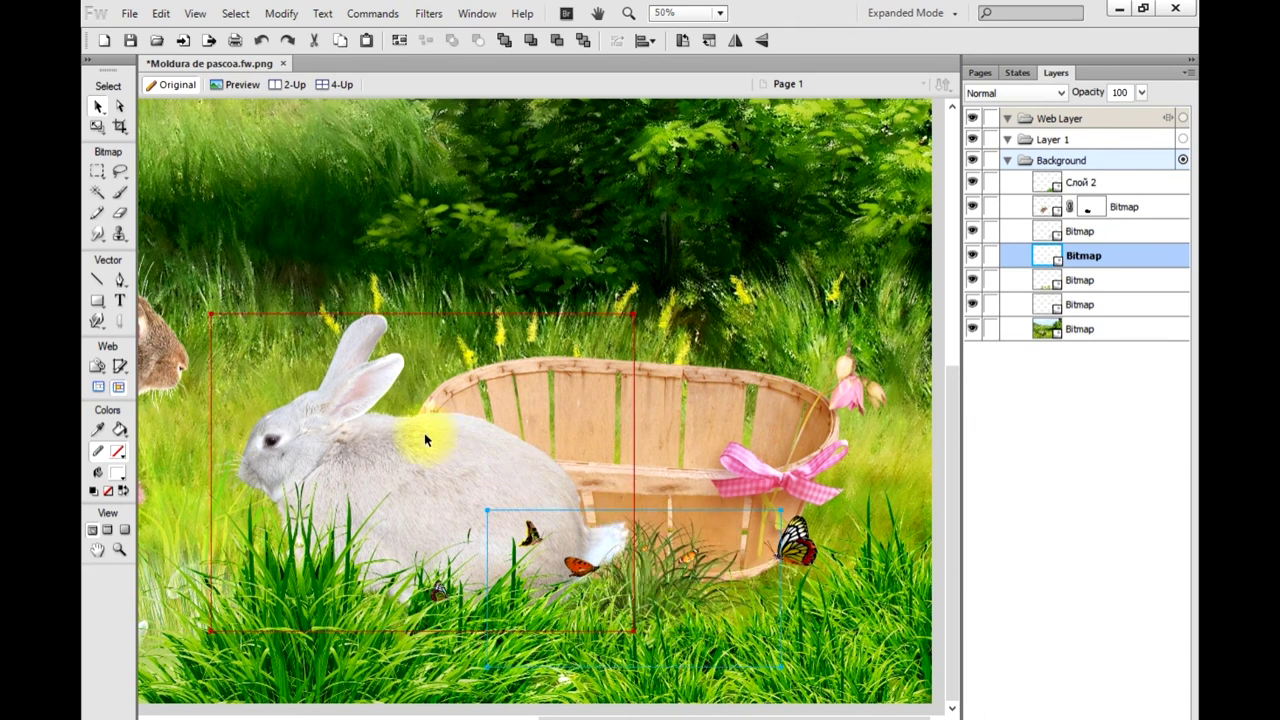
right_click(530, 400)
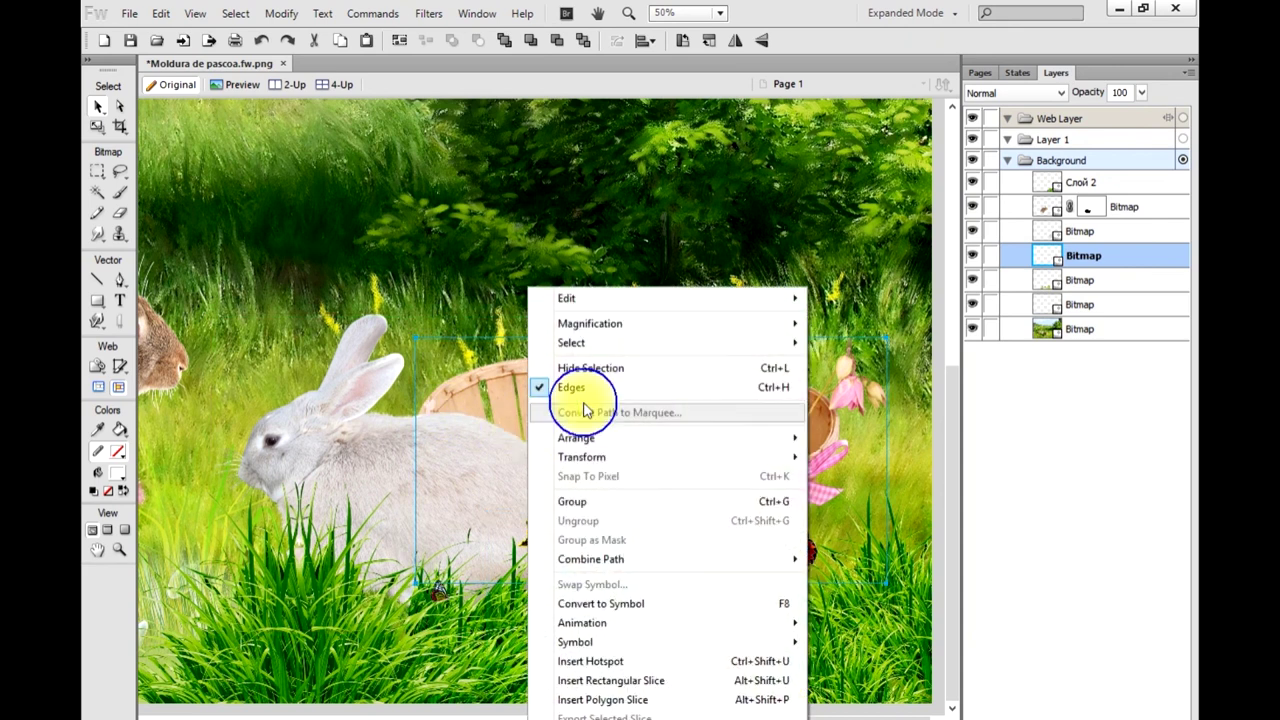
left_click(886, 338)
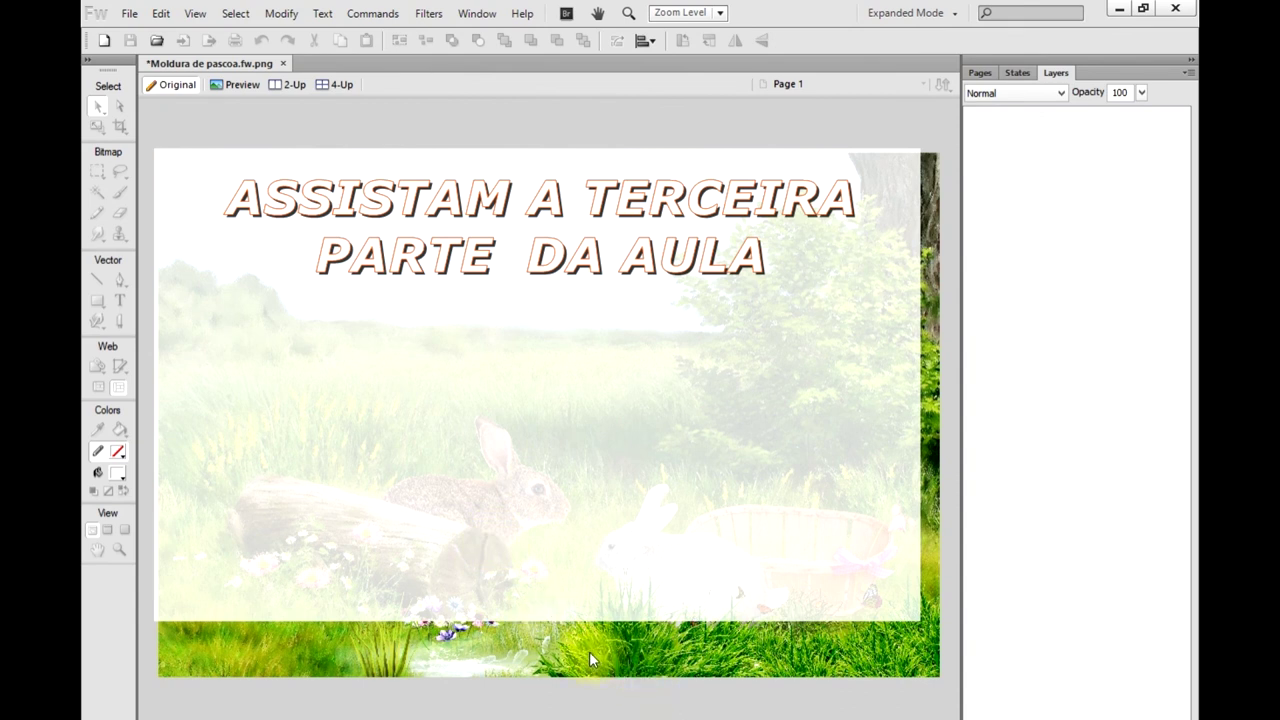
- Switch from Fireworks to the CapturedMovie002_converted.mp4 video player window via the taskbar
left_click(587, 700)
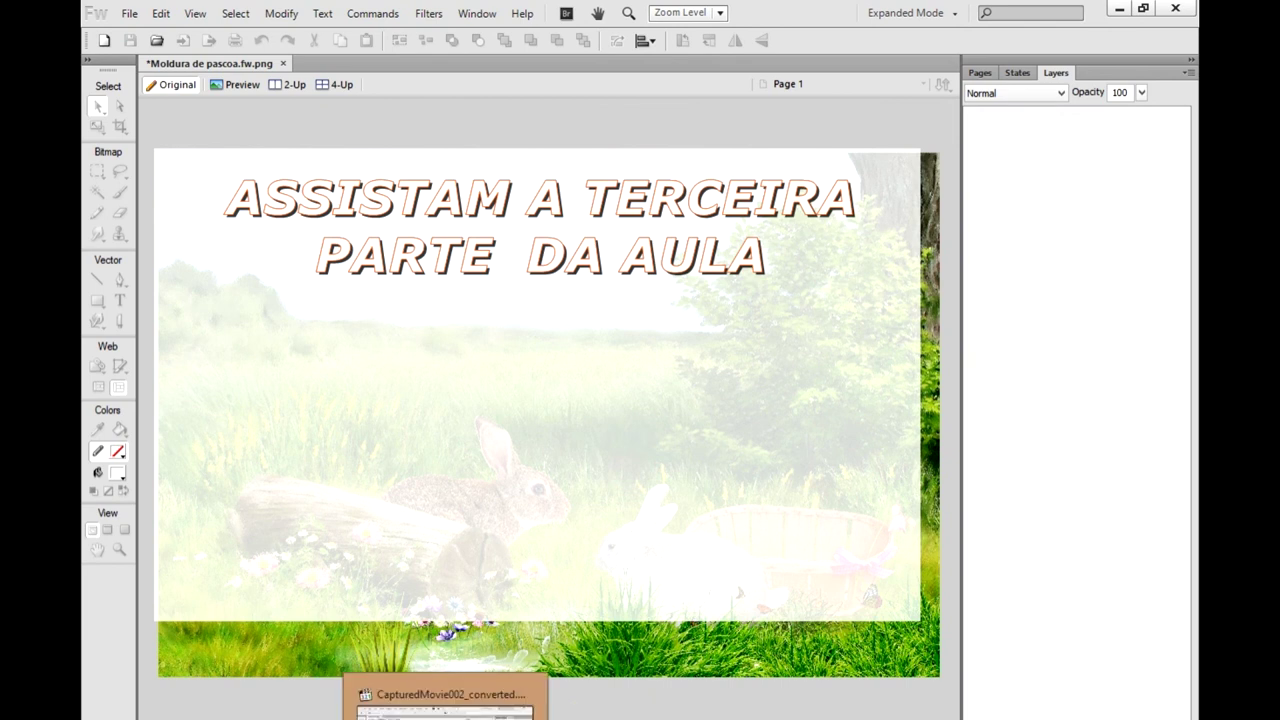
left_click(445, 705)
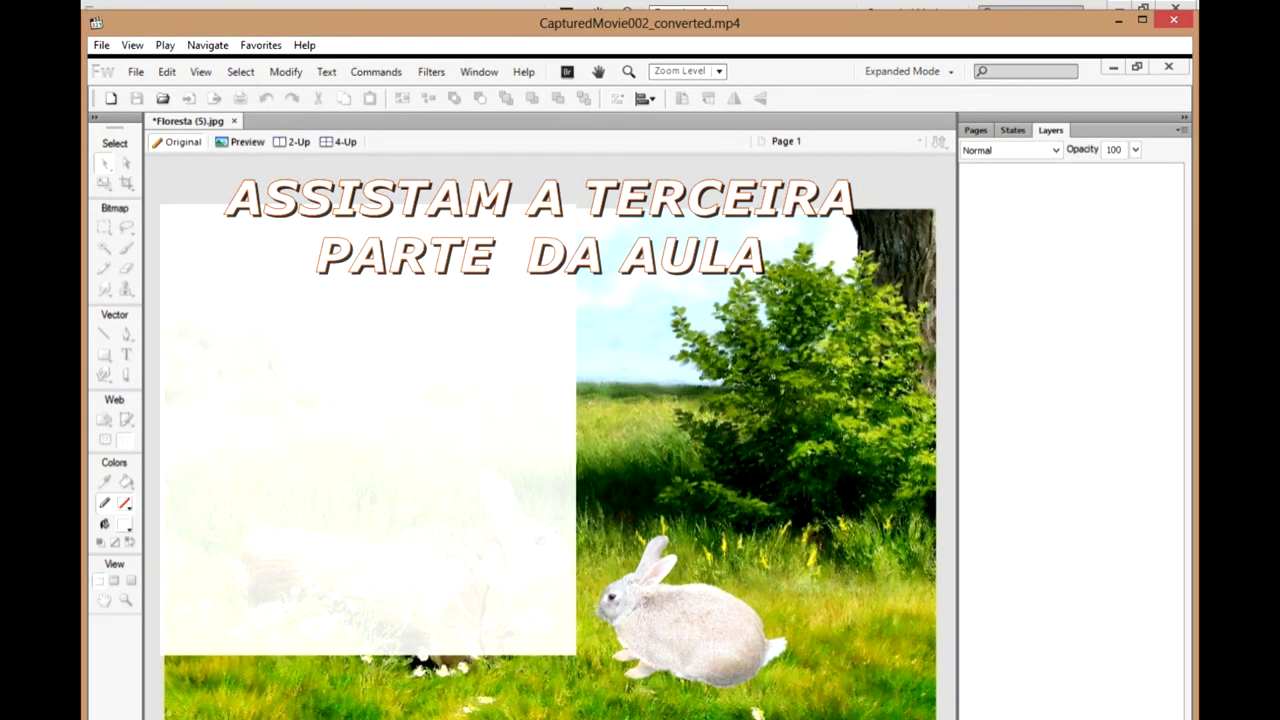